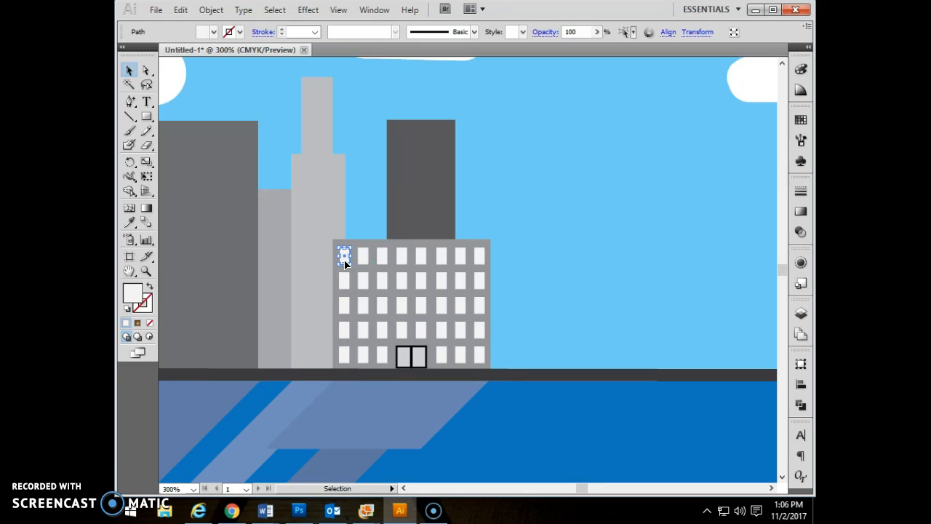
# Step: Select all eight windows in the top row of the front grey building and copy them
pyautogui.moveTo(351, 257); pyautogui.dragTo(368, 260)
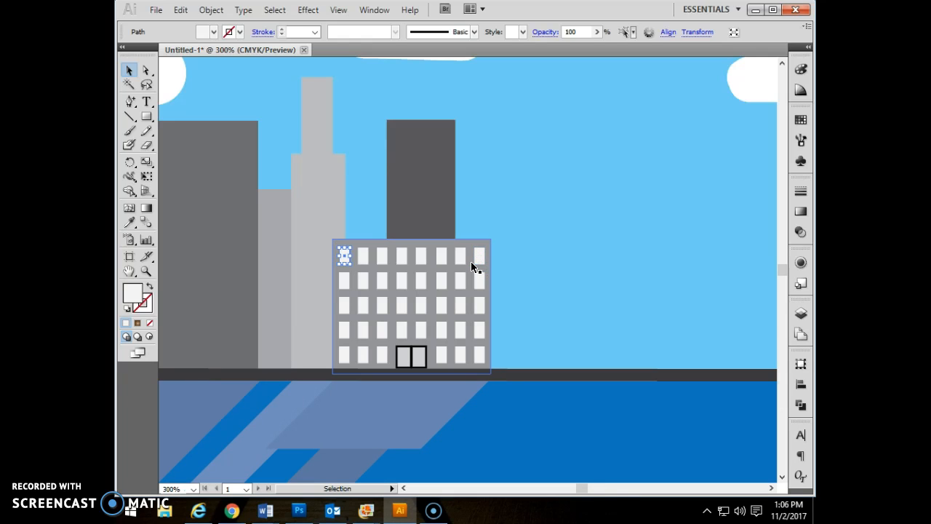
pyautogui.click(344, 256)
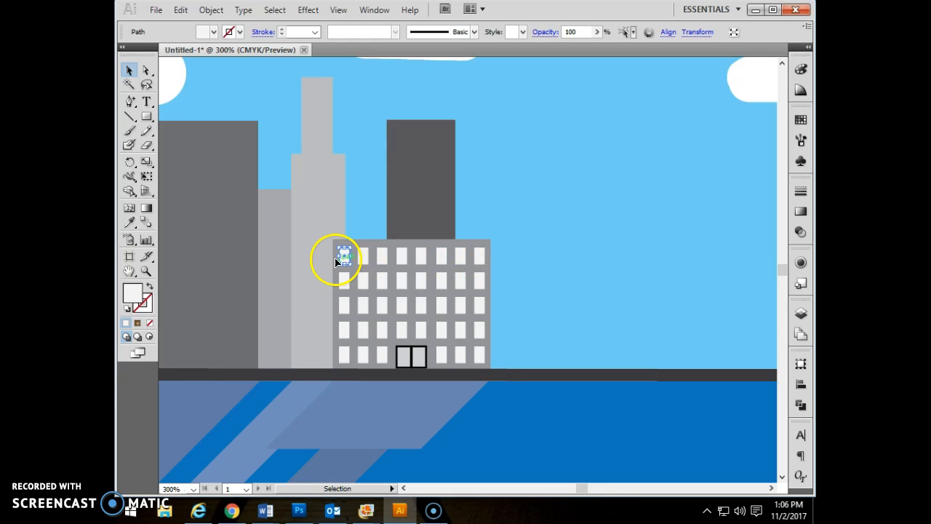
pyautogui.moveTo(346, 260); pyautogui.dragTo(362, 260)
pyautogui.keyDown('shift'); pyautogui.click(362, 258); pyautogui.keyUp('shift')
pyautogui.keyDown('shift'); pyautogui.click(384, 260); pyautogui.keyUp('shift')
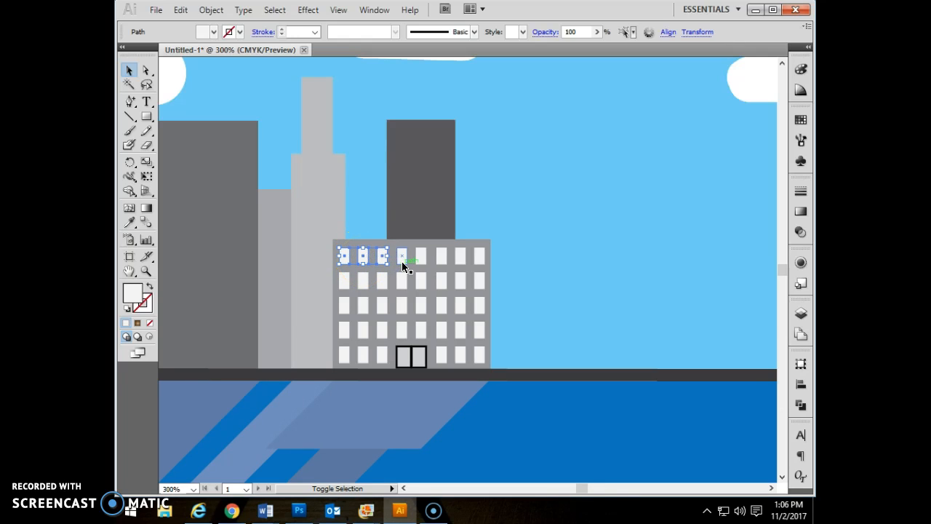
pyautogui.keyDown('shift'); pyautogui.click(422, 260); pyautogui.keyUp('shift')
pyautogui.keyDown('shift'); pyautogui.click(439, 260); pyautogui.keyUp('shift')
pyautogui.keyDown('shift'); pyautogui.click(460, 259); pyautogui.keyUp('shift')
pyautogui.keyDown('shift'); pyautogui.click(478, 262); pyautogui.keyUp('shift')
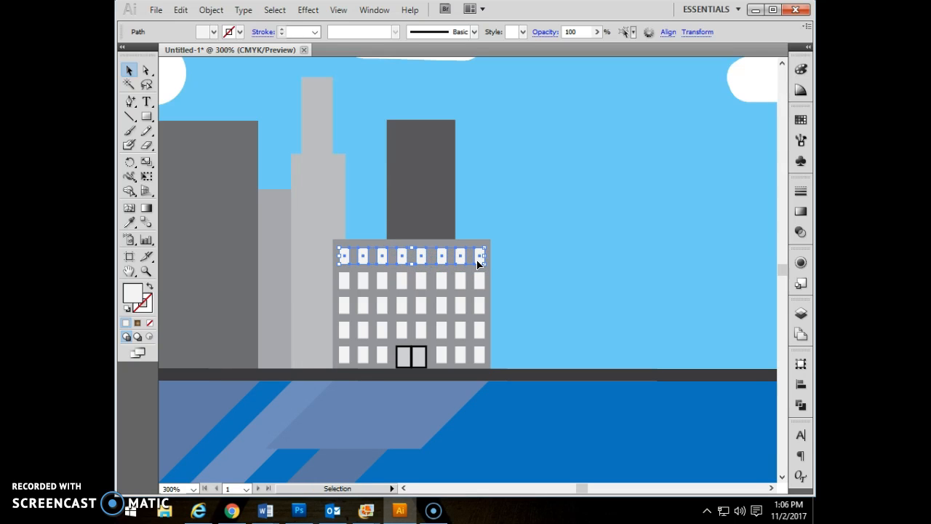
pyautogui.click(180, 9)
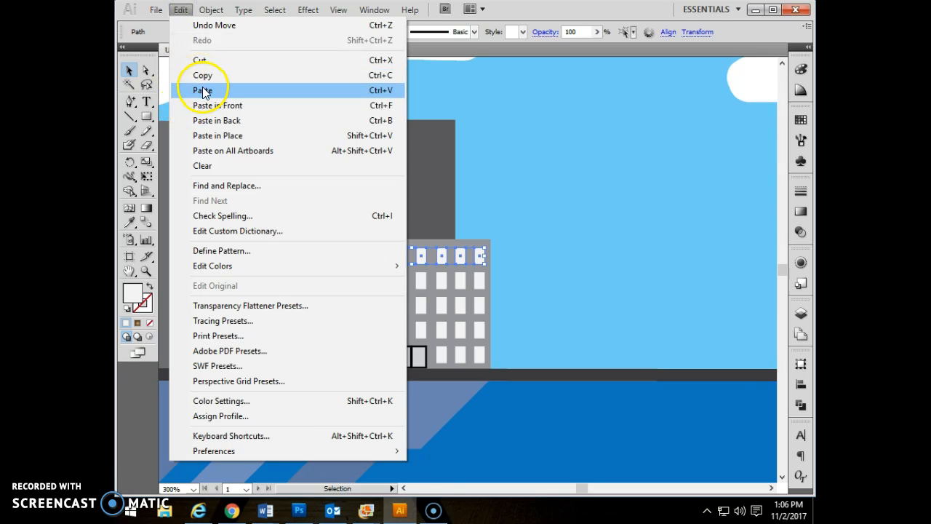
pyautogui.click(385, 77)
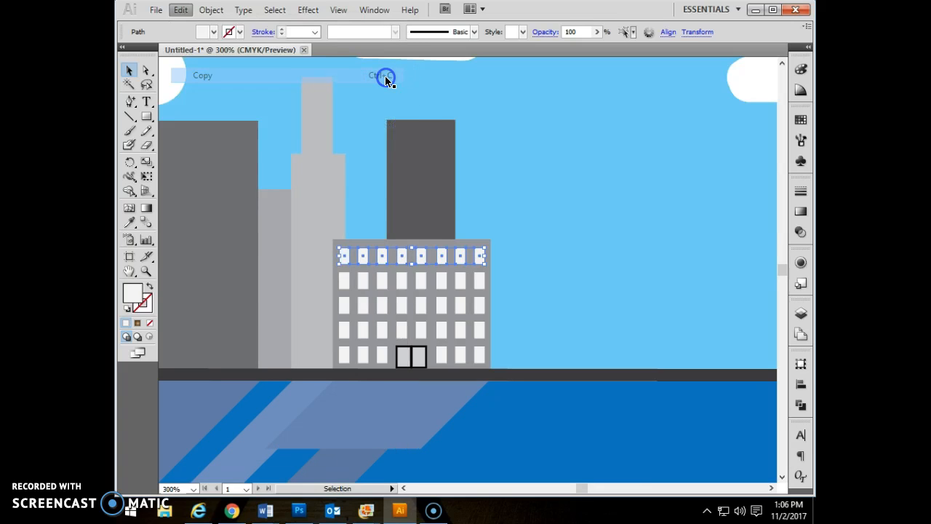
# Step: Paste the copied row of windows and align it over the front building's second window row
pyautogui.click(441, 264)
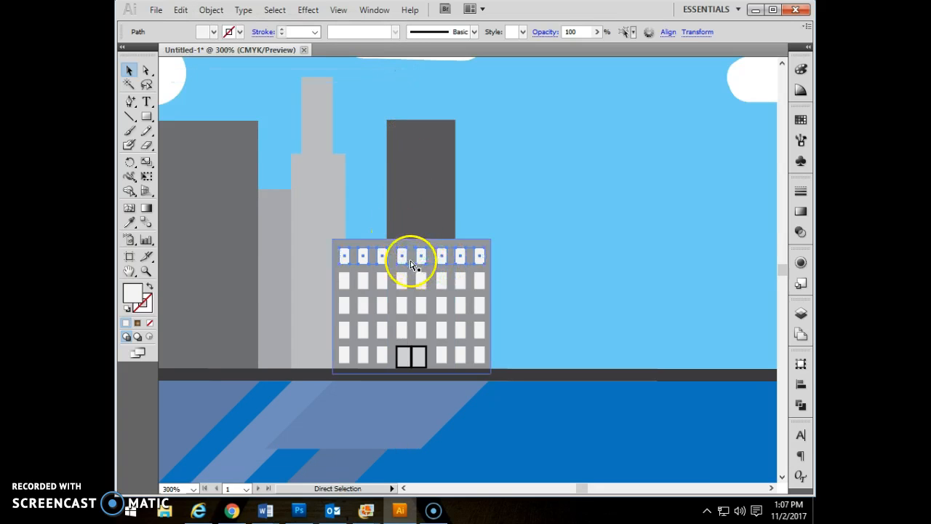
pyautogui.hotkey('ctrl', 'v')
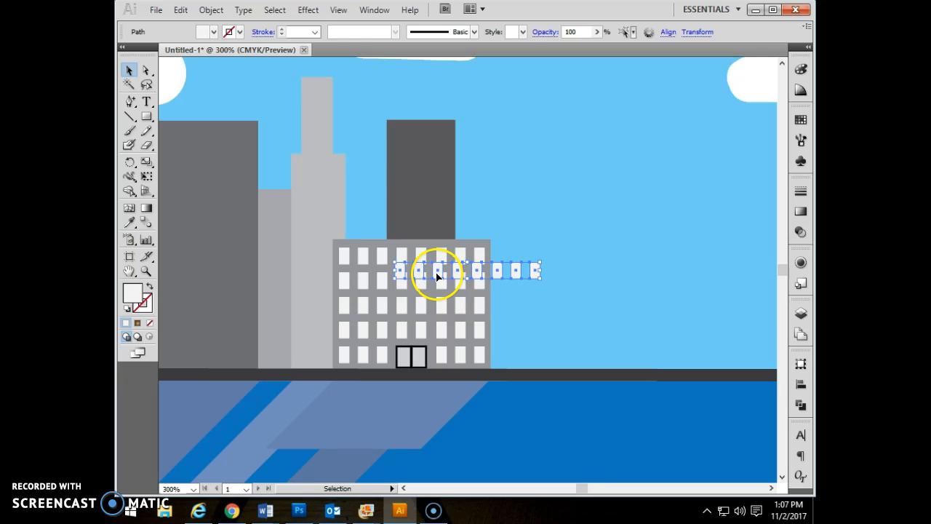
pyautogui.press('Left')
pyautogui.press('Left')
pyautogui.press('Left')
pyautogui.press('Left')
pyautogui.press('Left')
pyautogui.press('Left')
pyautogui.press('Left')
pyautogui.press('Left')
pyautogui.press('Left')
pyautogui.press('Left')
pyautogui.press('Left')
pyautogui.press('Left')
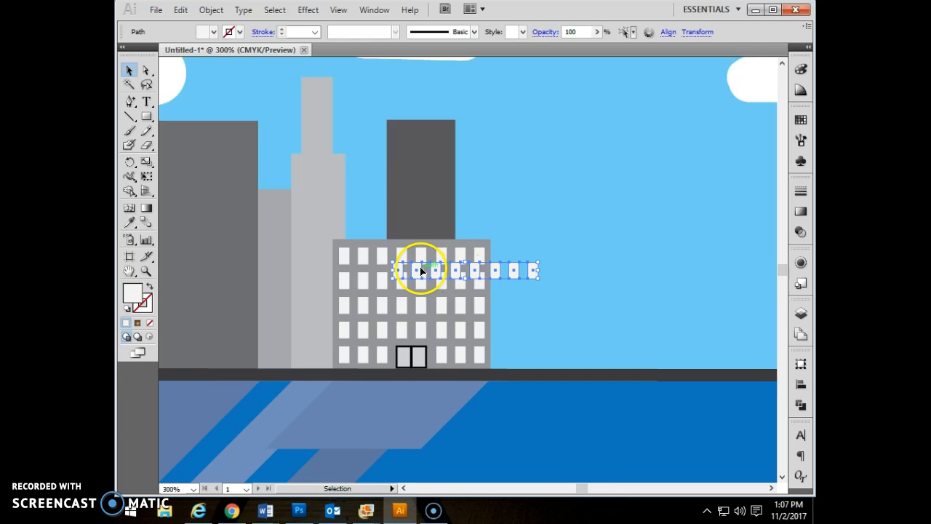
pyautogui.press('Left')
pyautogui.press('Left')
pyautogui.press('Left')
pyautogui.press('Left')
pyautogui.press('Left')
pyautogui.press('Left')
pyautogui.press('Left')
pyautogui.press('Left')
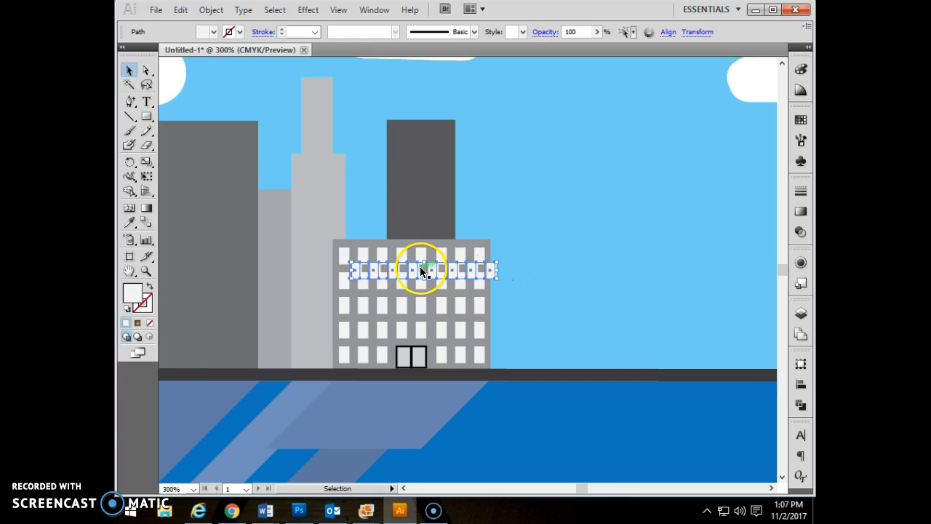
pyautogui.press('Down')
pyautogui.press('Down')
pyautogui.press('Down')
pyautogui.press('Down')
pyautogui.press('Up')
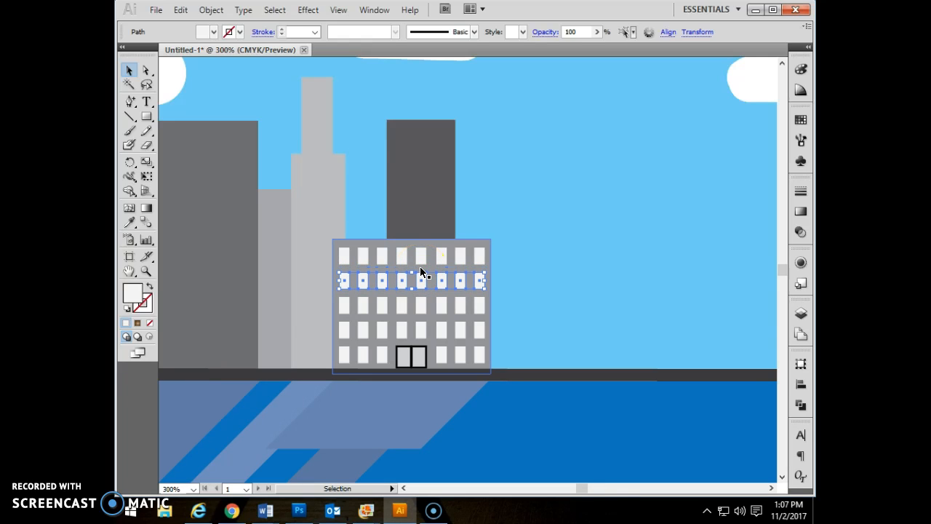
# Step: Nudge the pasted window row straight up until it sits just above the front building's roof
pyautogui.press('Up')
pyautogui.press('Up')
pyautogui.press('Up')
pyautogui.press('Up')
pyautogui.press('Up')
pyautogui.press('Up')
pyautogui.press('Up')
pyautogui.press('Up')
pyautogui.press('Up')
pyautogui.press('Up')
pyautogui.press('Up')
pyautogui.press('Up')
pyautogui.press('Up')
pyautogui.press('Up')
pyautogui.press('Up')
pyautogui.press('Up')
pyautogui.press('Up')
pyautogui.moveTo(395, 229); pyautogui.dragTo(293, 197)
pyautogui.hotkey('ctrl', 'z')
pyautogui.click(380, 234)
pyautogui.moveTo(347, 232); pyautogui.dragTo(475, 238)
pyautogui.moveTo(379, 234); pyautogui.dragTo(340, 232)
# Step: Nudge the window row horizontally onto the leftmost dark grey tower, keeping its last window just inside the tower's right edge
pyautogui.press('Left')
pyautogui.press('Left')
pyautogui.press('Left')
pyautogui.press('Left')
pyautogui.press('Left')
pyautogui.press('Left')
pyautogui.press('Left')
pyautogui.press('Left')
pyautogui.press('Left')
pyautogui.press('Left')
pyautogui.press('Left')
pyautogui.press('Left')
pyautogui.press('Left')
pyautogui.press('Left')
pyautogui.press('Left')
pyautogui.press('Left')
pyautogui.press('Left')
pyautogui.press('Left')
pyautogui.press('Left')
pyautogui.press('Left')
pyautogui.press('Left')
pyautogui.press('Left')
pyautogui.press('Left')
pyautogui.press('Left')
pyautogui.press('Left')
pyautogui.press('Left')
pyautogui.press('Left')
pyautogui.press('Left')
pyautogui.press('Left')
pyautogui.press('Left')
pyautogui.press('Left')
pyautogui.press('Left')
pyautogui.press('Left')
pyautogui.press('Left')
pyautogui.press('Left')
pyautogui.press('Left')
pyautogui.press('Left')
pyautogui.press('Left')
pyautogui.press('Left')
pyautogui.press('Left')
pyautogui.press('Left')
pyautogui.press('Left')
pyautogui.press('Left')
pyautogui.press('Left')
pyautogui.press('Left')
pyautogui.press('Left')
pyautogui.press('Left')
pyautogui.press('Left')
pyautogui.press('Left')
pyautogui.press('Left')
pyautogui.press('Left')
pyautogui.press('Left')
pyautogui.press('Left')
pyautogui.press('Left')
pyautogui.press('Left')
pyautogui.press('Left')
pyautogui.press('Left')
pyautogui.press('Left')
pyautogui.press('Left')
pyautogui.press('Left')
pyautogui.press('Left')
pyautogui.press('Left')
pyautogui.press('Left')
pyautogui.press('Left')
pyautogui.press('Left')
pyautogui.press('Left')
pyautogui.press('Left')
pyautogui.press('Left')
pyautogui.press('Left')
pyautogui.press('Left')
pyautogui.press('Left')
pyautogui.press('Left')
pyautogui.press('Left')
pyautogui.press('Left')
pyautogui.press('Left')
pyautogui.press('Left')
pyautogui.press('Left')
pyautogui.press('Left')
pyautogui.press('Left')
pyautogui.press('Left')
pyautogui.press('Left')
pyautogui.press('Left')
pyautogui.press('Left')
pyautogui.press('Left')
pyautogui.press('Left')
pyautogui.press('Left')
pyautogui.press('Left')
pyautogui.press('Left')
pyautogui.press('Left')
pyautogui.press('Left')
pyautogui.press('Left')
pyautogui.press('Left')
pyautogui.press('Left')
pyautogui.press('Left')
pyautogui.press('Left')
pyautogui.moveTo(582, 488); pyautogui.dragTo(576, 488)
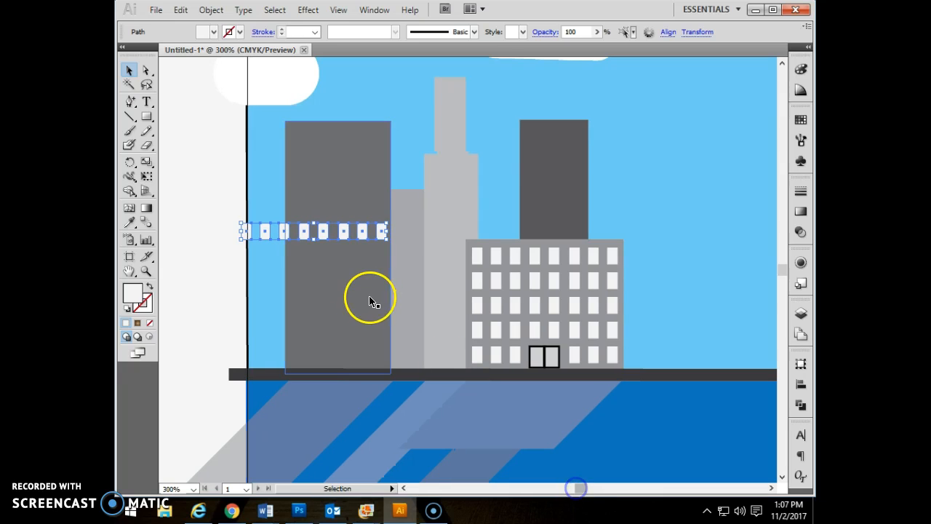
# Step: Nudge the window row up on the leftmost dark grey tower and narrow it to fit within the tower's width
pyautogui.press('Up')
pyautogui.press('Up')
pyautogui.press('Up')
pyautogui.press('Up')
pyautogui.press('Up')
pyautogui.click(242, 234)
pyautogui.moveTo(240, 232); pyautogui.dragTo(288, 235)
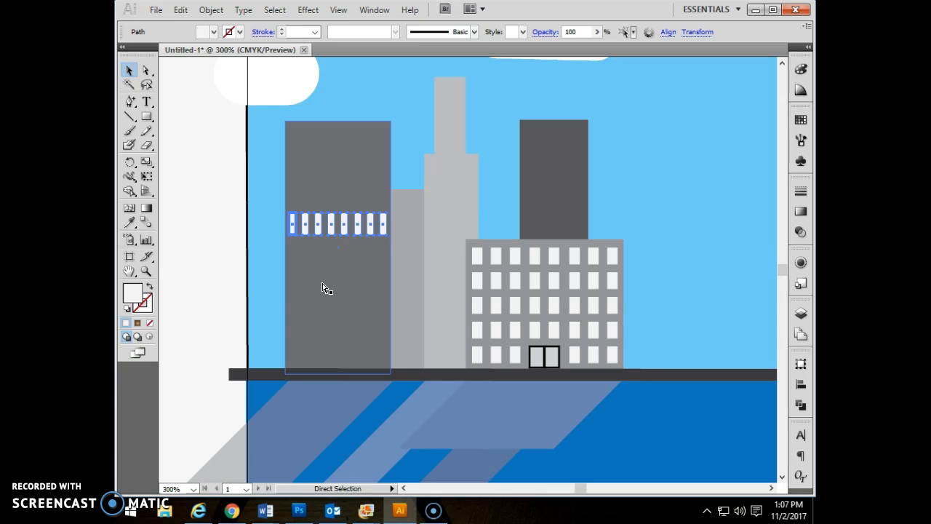
# Step: Copy the fitted window row and place two pasted copies beneath it on the leftmost tower, aligned with the first row
pyautogui.hotkey('ctrl', 'c')
pyautogui.hotkey('ctrl', 'v')
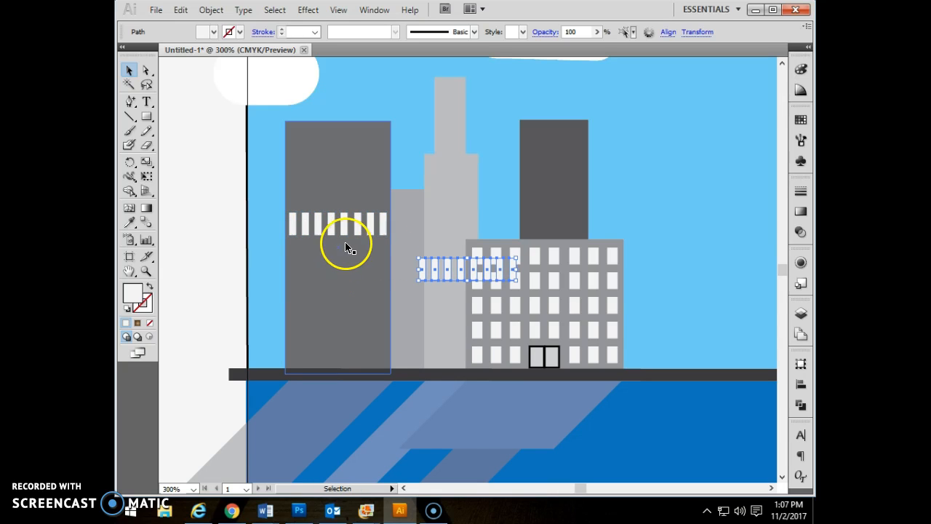
pyautogui.moveTo(456, 273); pyautogui.dragTo(335, 261)
pyautogui.hotkey('ctrl', 'z')
pyautogui.moveTo(426, 259); pyautogui.dragTo(296, 278)
pyautogui.click(386, 259)
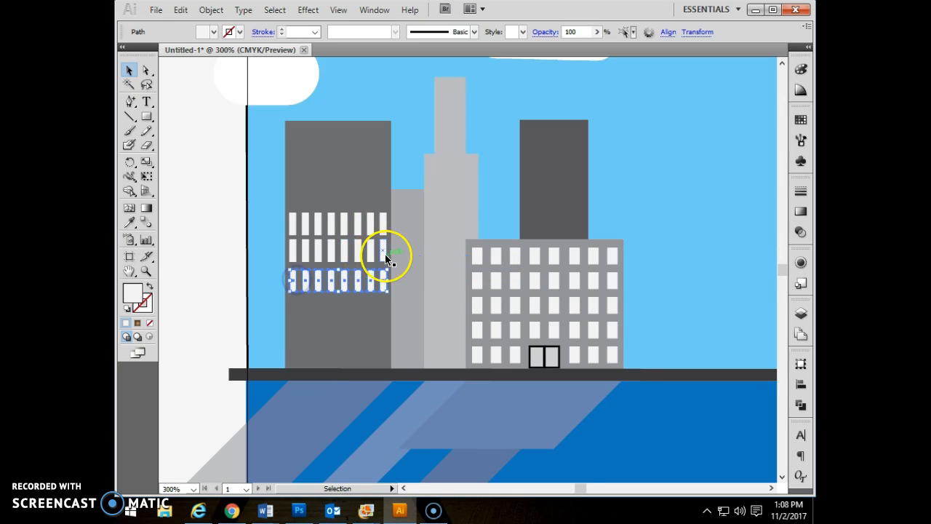
# Step: Adjust the third window row's vertical position on the leftmost tower to even out the spacing, leaving nothing selected
pyautogui.press('Up')
pyautogui.press('Up')
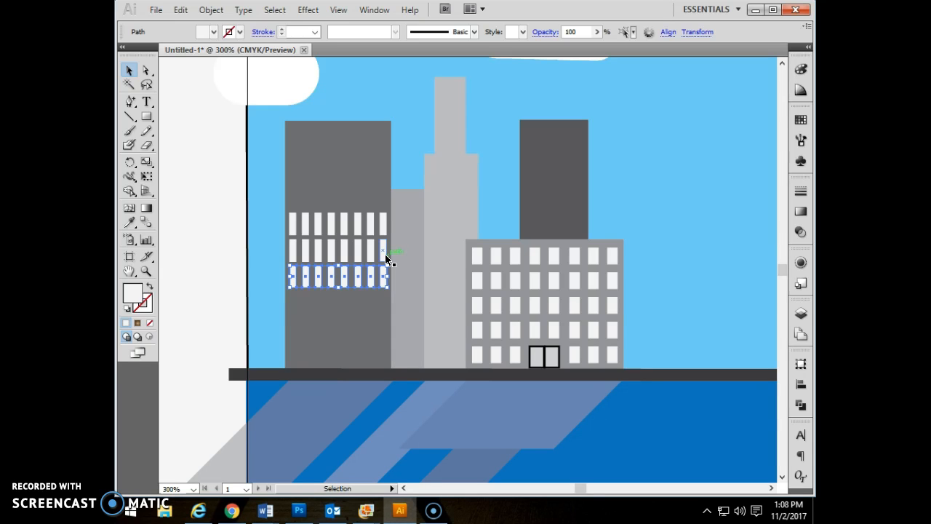
pyautogui.click(214, 237)
pyautogui.moveTo(301, 266)
pyautogui.mouseDown()
pyautogui.moveTo(301, 284)
pyautogui.moveTo(301, 272)
pyautogui.moveTo(313, 274)
pyautogui.mouseUp()
pyautogui.click(230, 277)
pyautogui.click(245, 273)
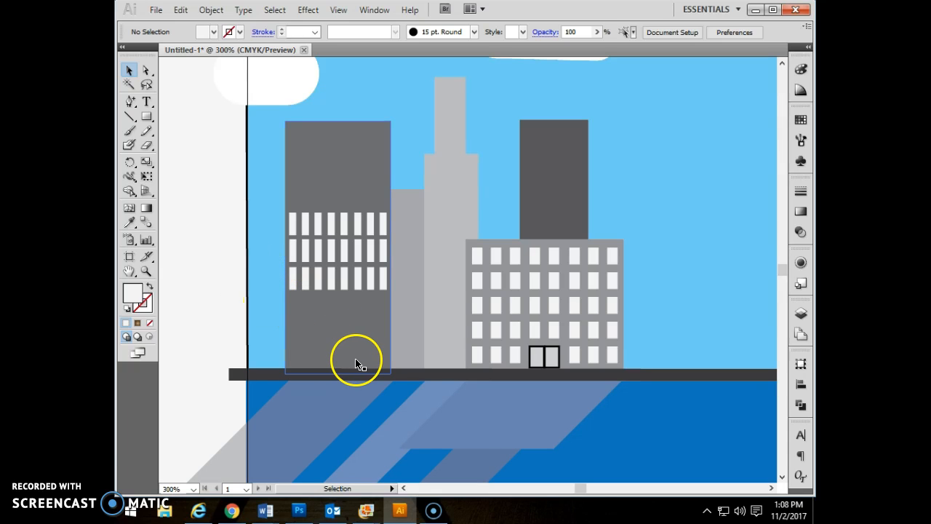
# Step: Duplicate the large white cloud in the sky and place the copy below the original, just above the horizon
pyautogui.scroll(-3, 509, 403)
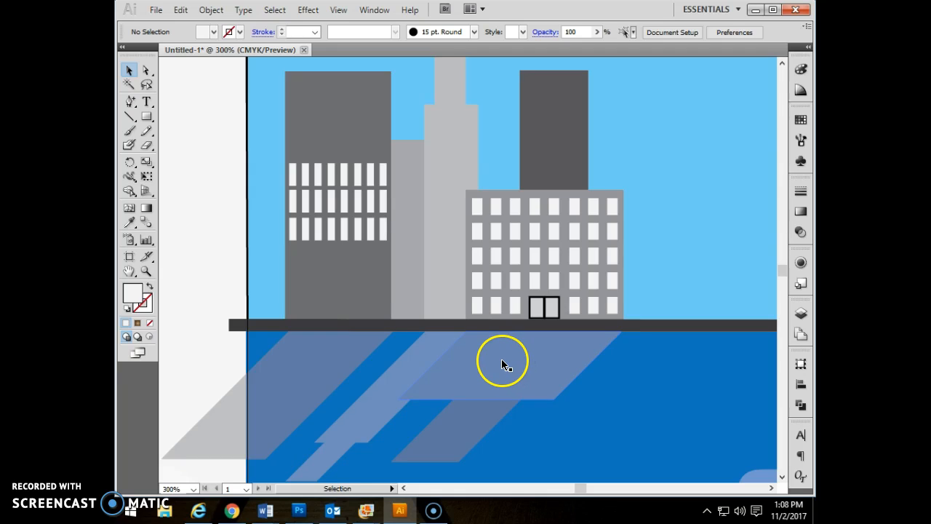
pyautogui.hotkey('ctrl', '-')
pyautogui.hotkey('ctrl', '-')
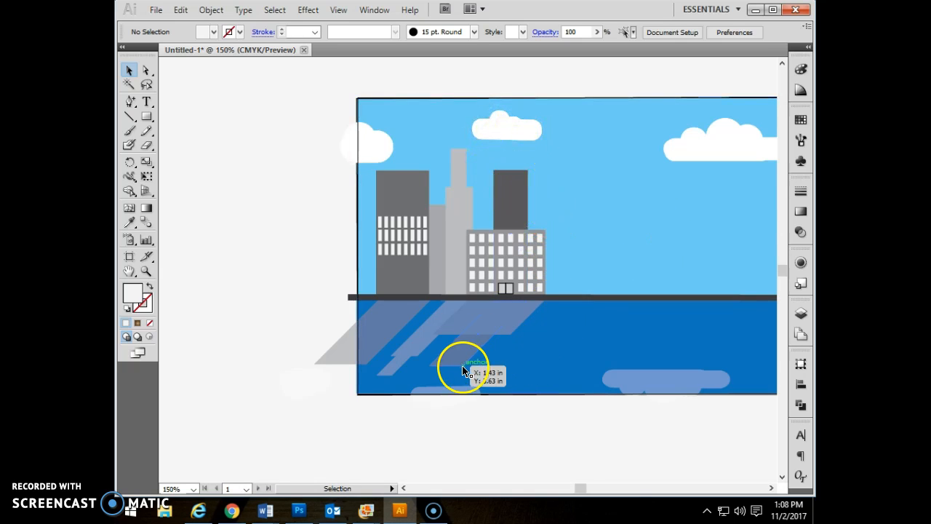
pyautogui.click(734, 125)
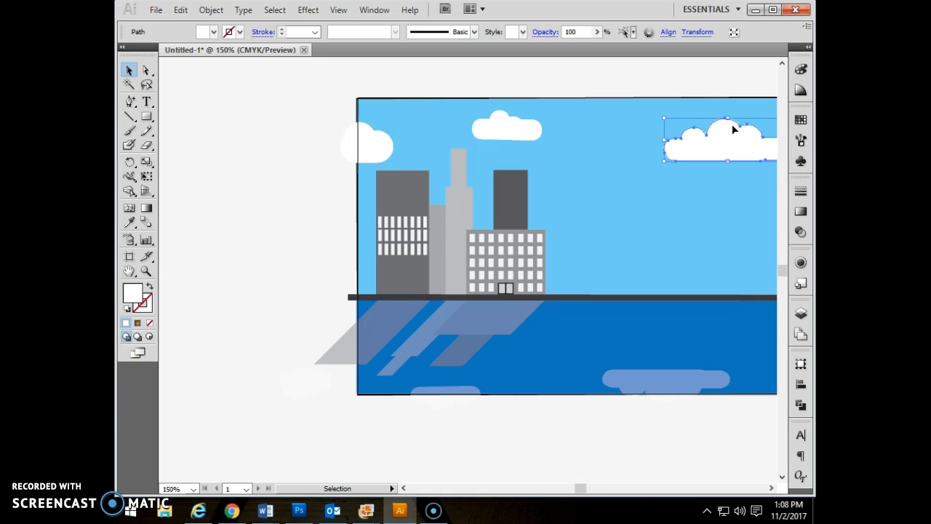
pyautogui.hotkey('ctrl', 'v')
pyautogui.click(534, 237)
pyautogui.moveTo(471, 277); pyautogui.dragTo(713, 233)
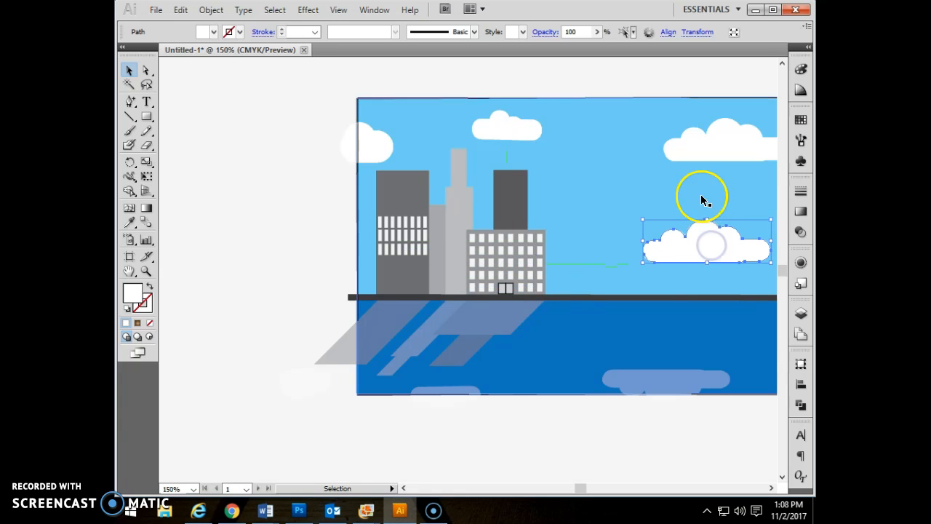
# Step: Reflect the duplicated cloud across the horizontal axis and move it over the pale cloud reflection in the water
pyautogui.click(218, 9)
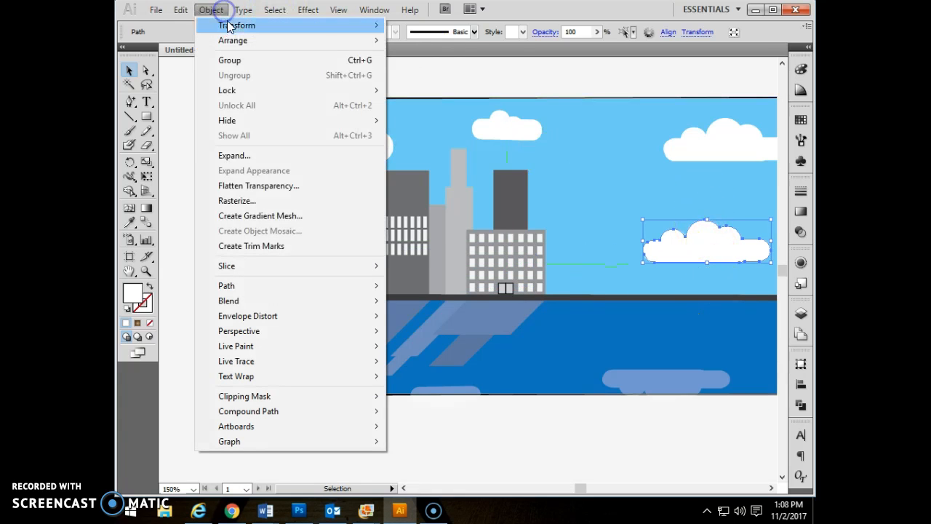
pyautogui.moveTo(230, 27)
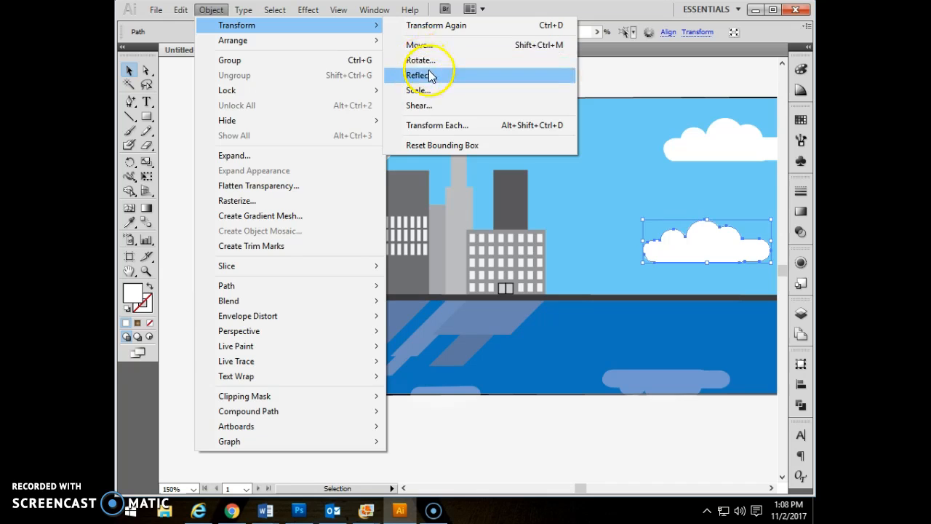
pyautogui.click(431, 75)
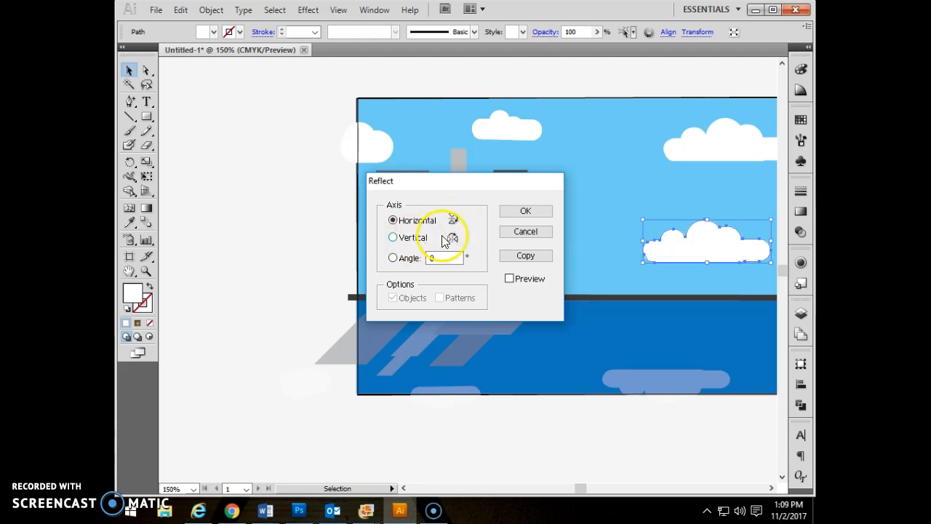
pyautogui.click(503, 213)
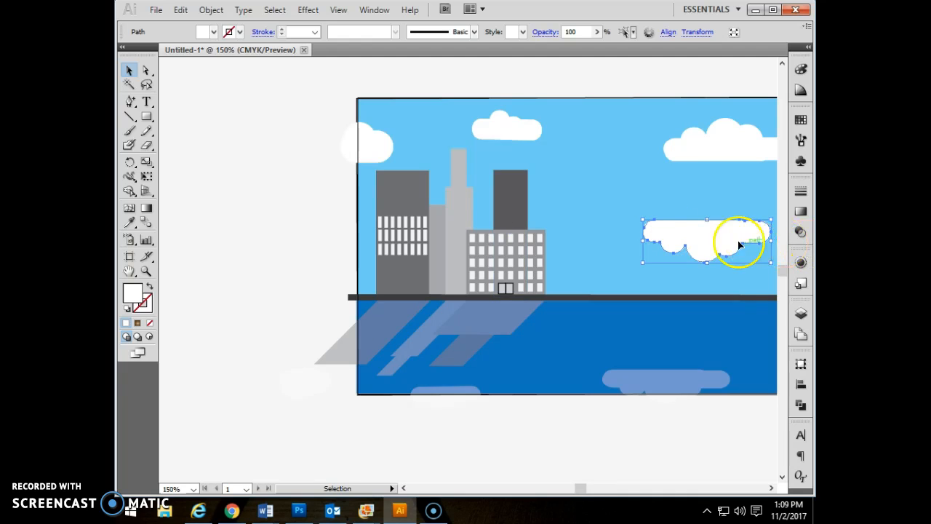
pyautogui.moveTo(706, 243); pyautogui.dragTo(664, 397)
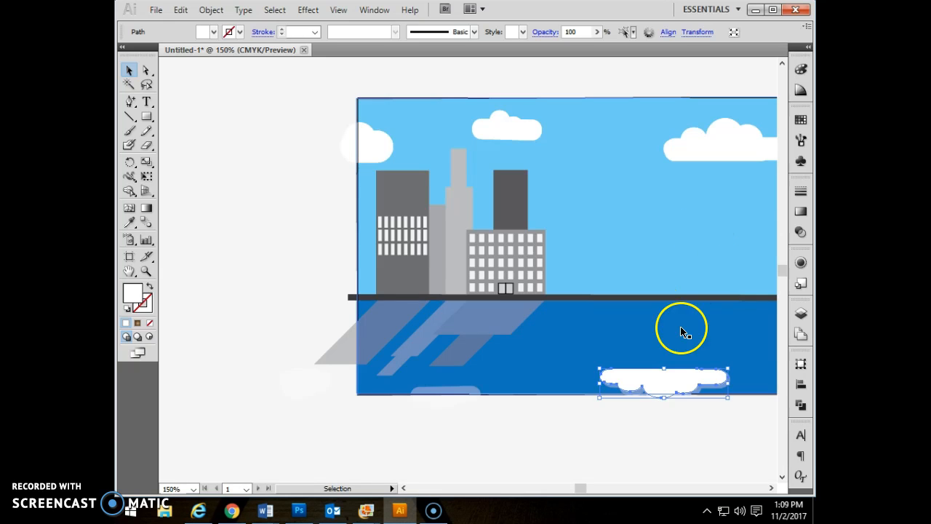
pyautogui.moveTo(650, 384)
pyautogui.mouseDown()
pyautogui.moveTo(637, 380)
pyautogui.moveTo(649, 385)
pyautogui.mouseUp()
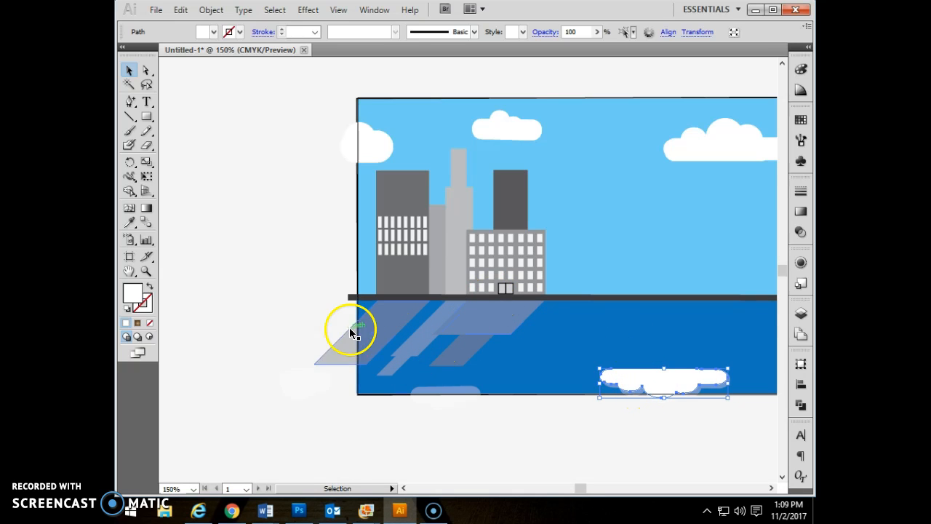
# Step: Shear the flipped white cloud in the water by 45° along the horizontal axis
pyautogui.click(213, 11)
pyautogui.moveTo(232, 25)
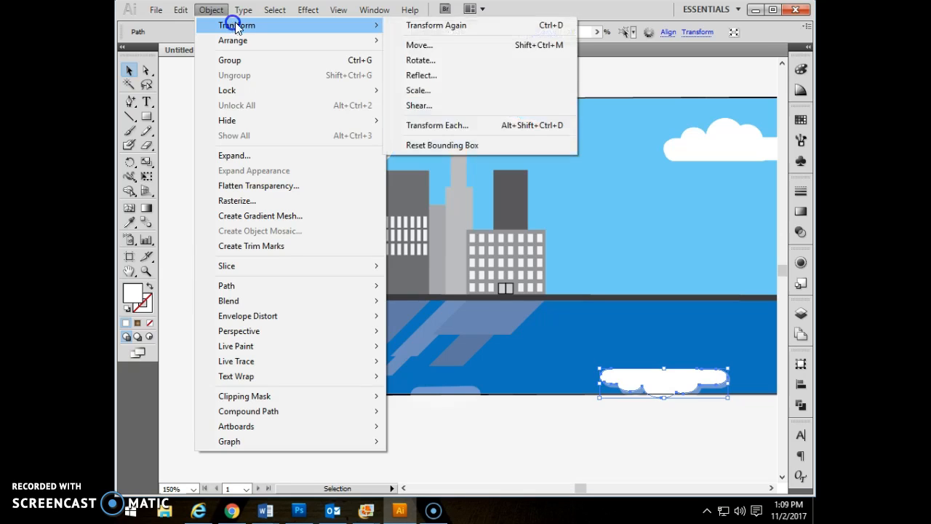
pyautogui.click(426, 105)
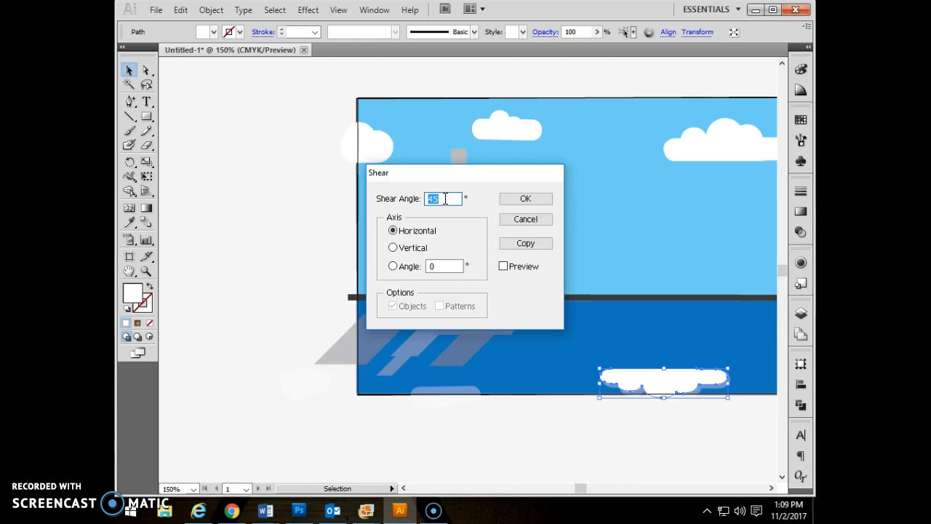
pyautogui.click(537, 203)
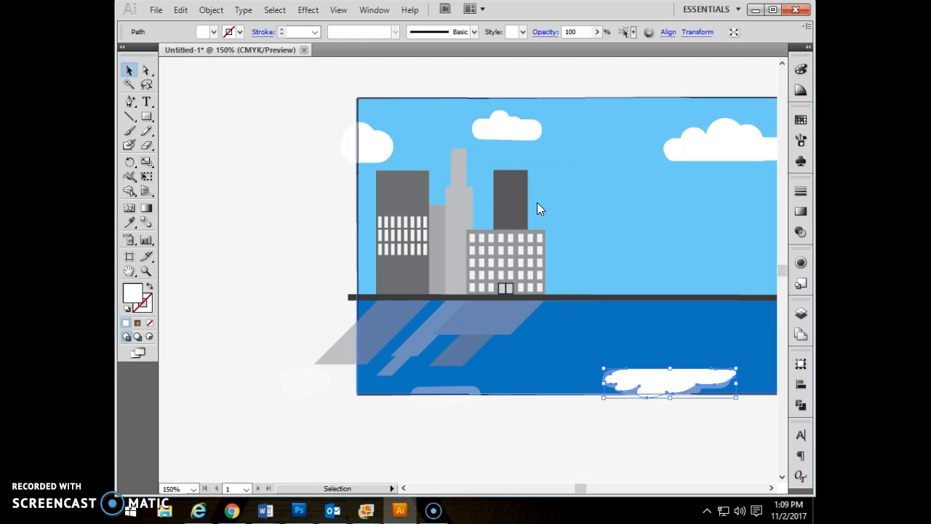
# Step: Preview a second 45° horizontal shear on the flipped cloud
pyautogui.click(223, 15)
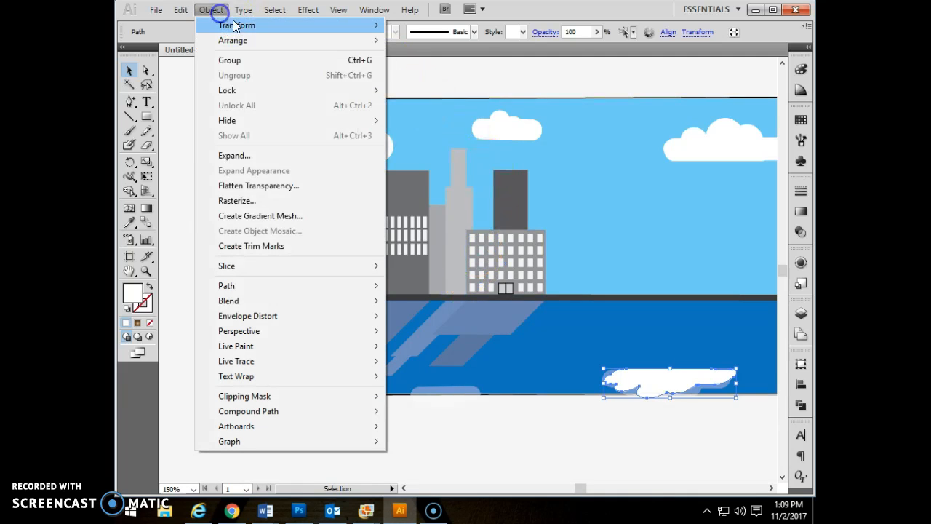
pyautogui.moveTo(243, 27)
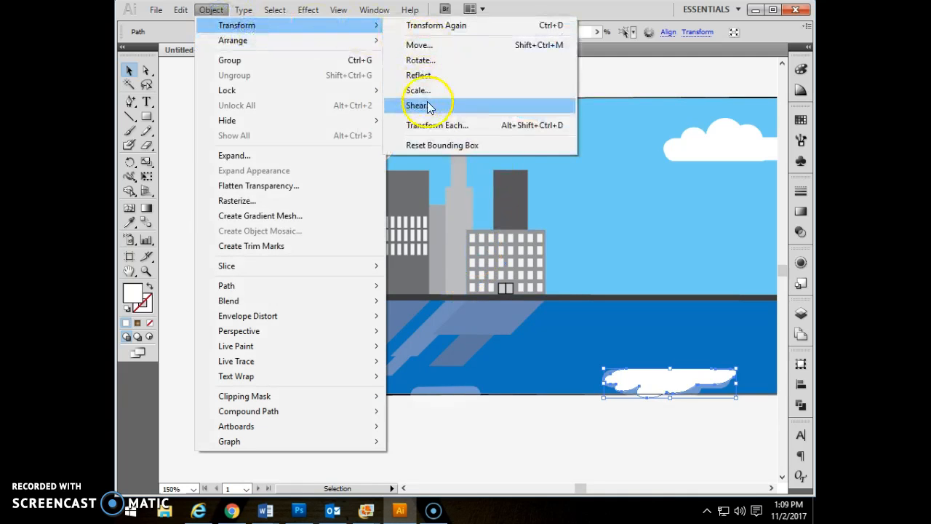
pyautogui.click(419, 105)
pyautogui.click(502, 267)
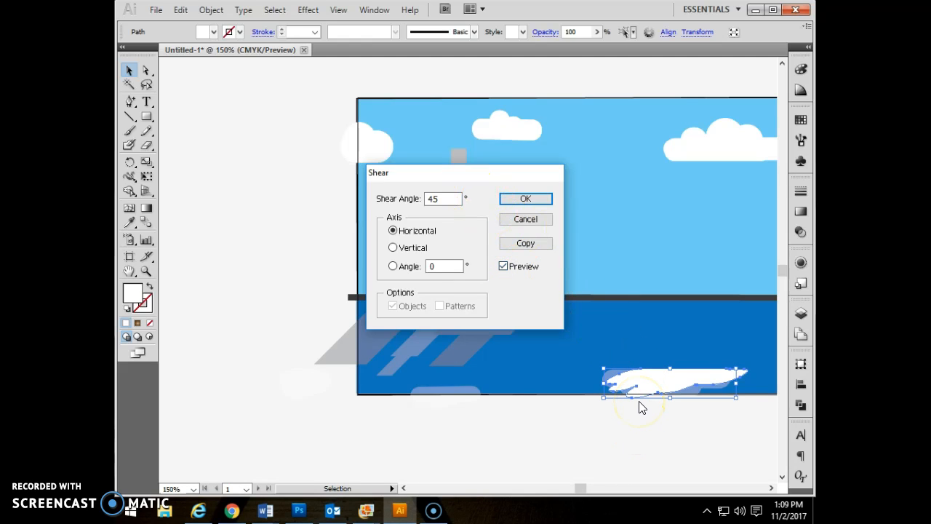
pyautogui.click(525, 222)
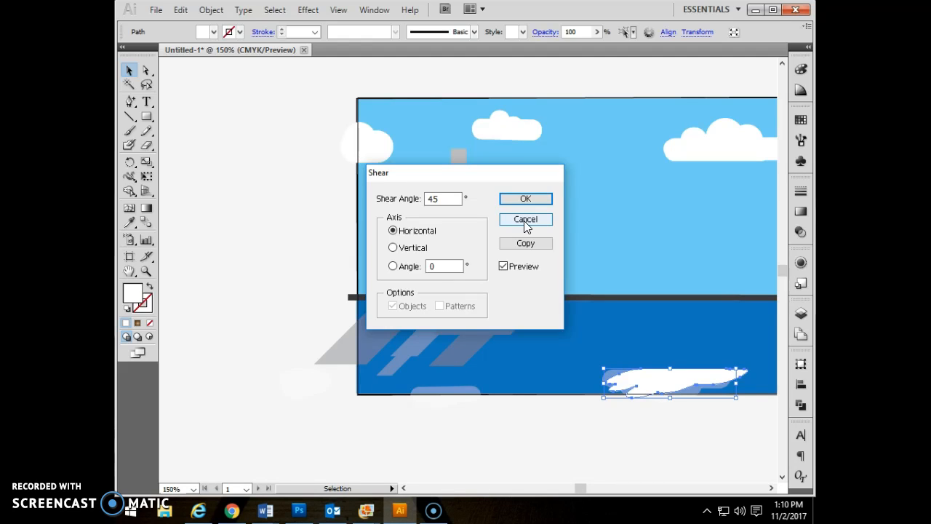
# Step: Switch to Photoshop, bring up the Untitled-1 document and select Layer 2 with the black rectangle
pyautogui.click(298, 509)
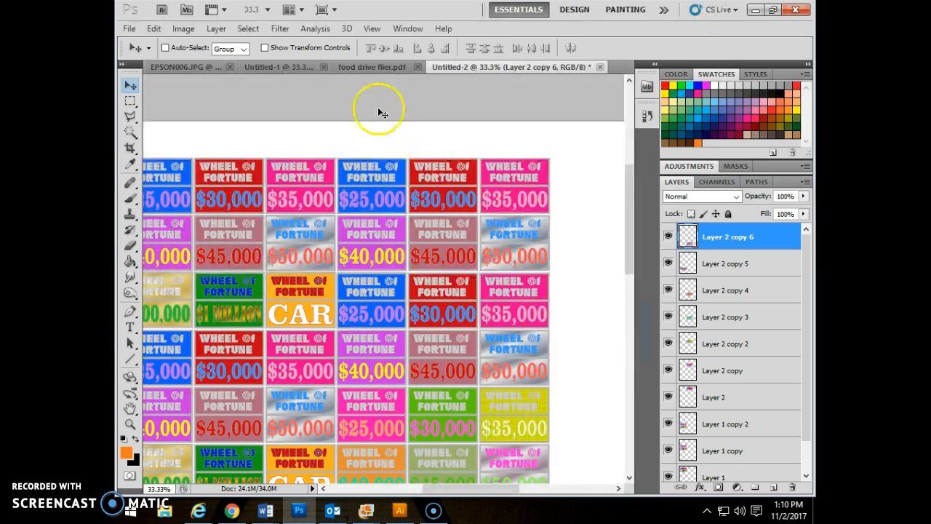
pyautogui.click(262, 68)
pyautogui.click(153, 28)
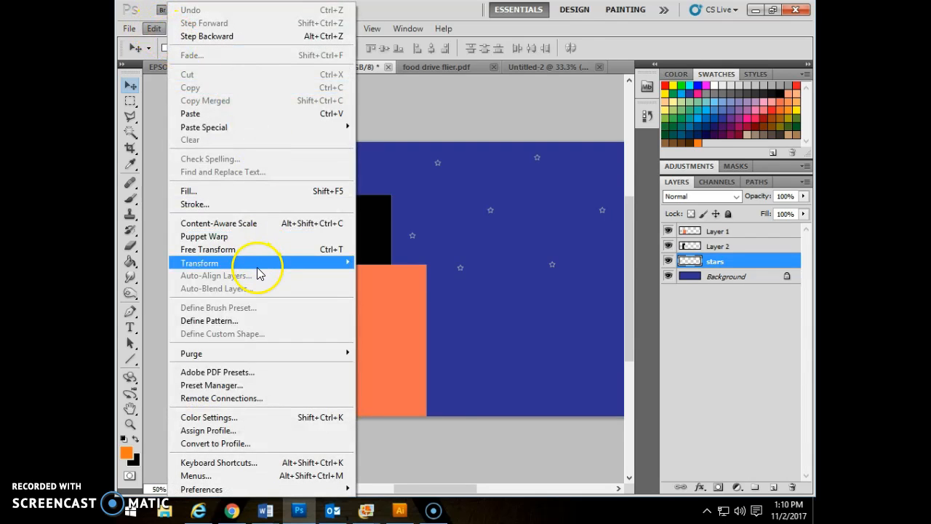
pyautogui.moveTo(263, 264)
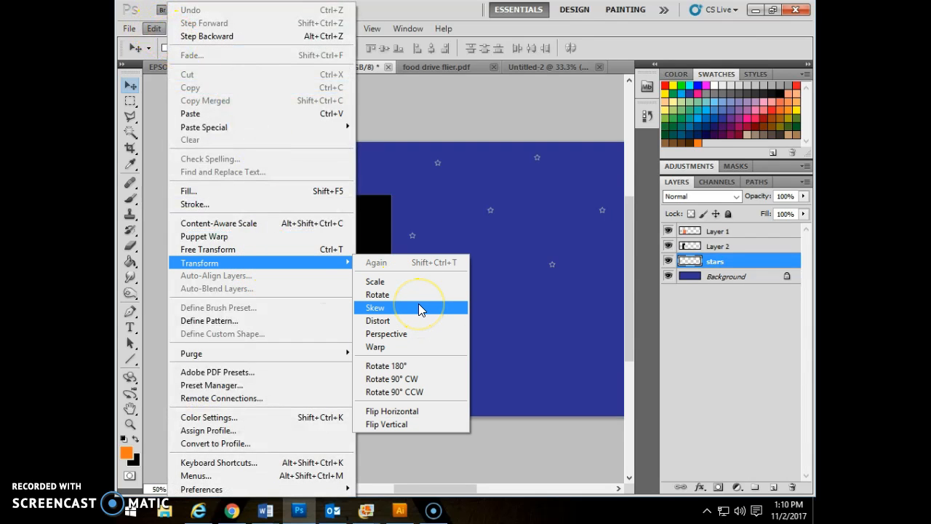
pyautogui.click(738, 251)
pyautogui.click(727, 246)
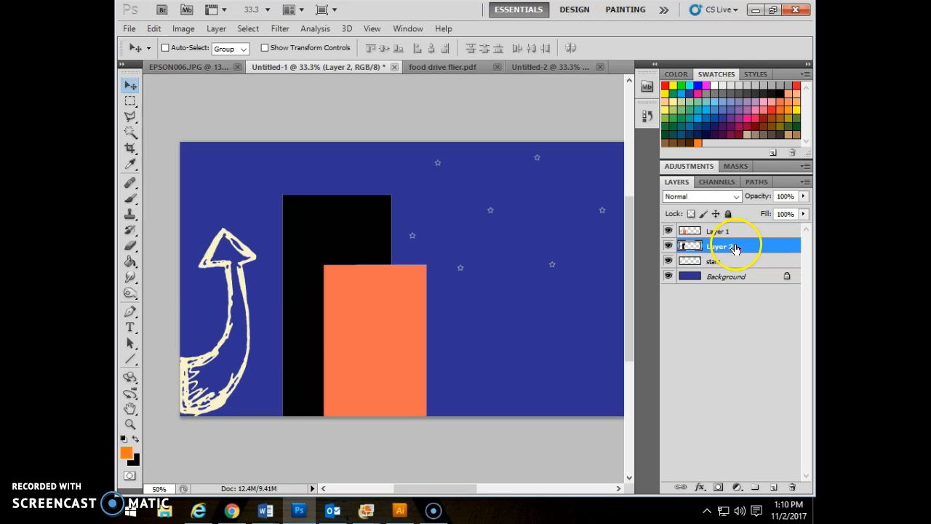
pyautogui.click(154, 30)
pyautogui.click(747, 213)
pyautogui.click(747, 213)
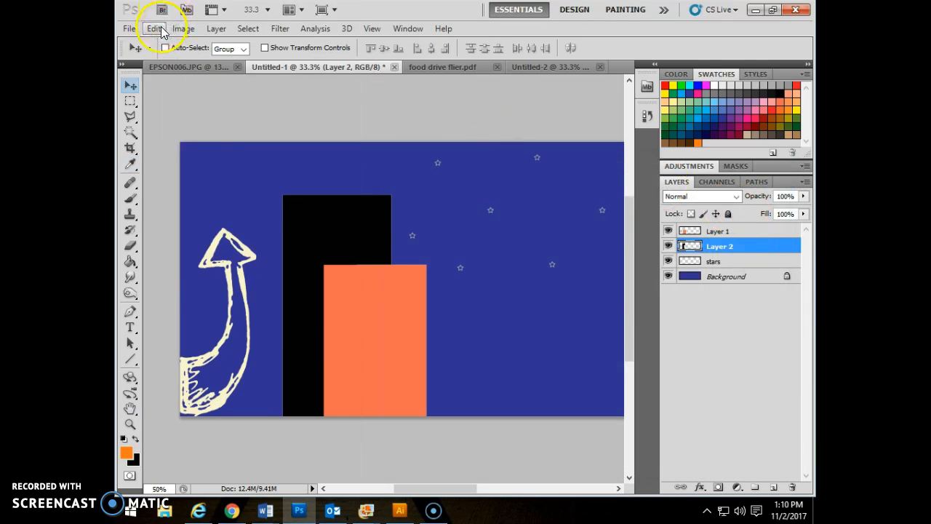
# Step: Skew the black rectangle on Layer 2 horizontally by about 9°, shifting its top edge to the left
pyautogui.click(154, 28)
pyautogui.moveTo(239, 262)
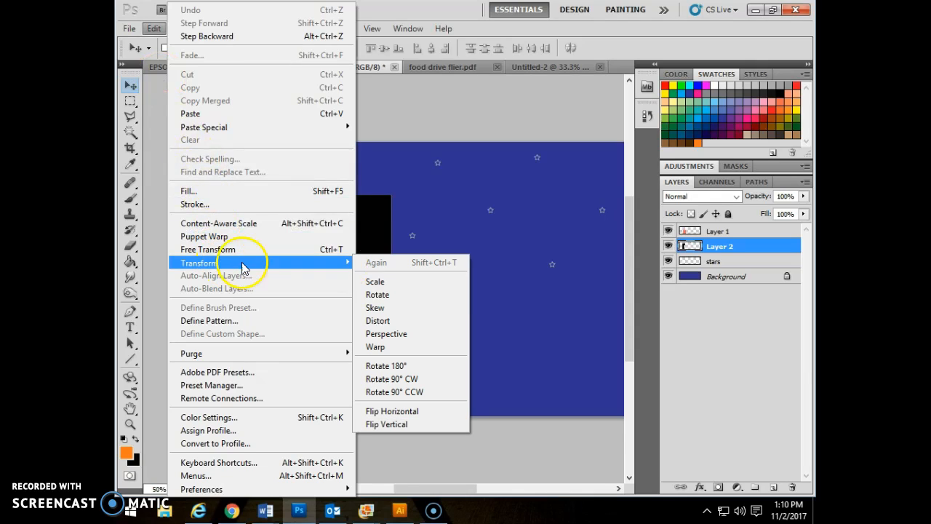
pyautogui.click(380, 306)
pyautogui.moveTo(284, 196); pyautogui.dragTo(251, 199)
pyautogui.moveTo(391, 195); pyautogui.dragTo(364, 200)
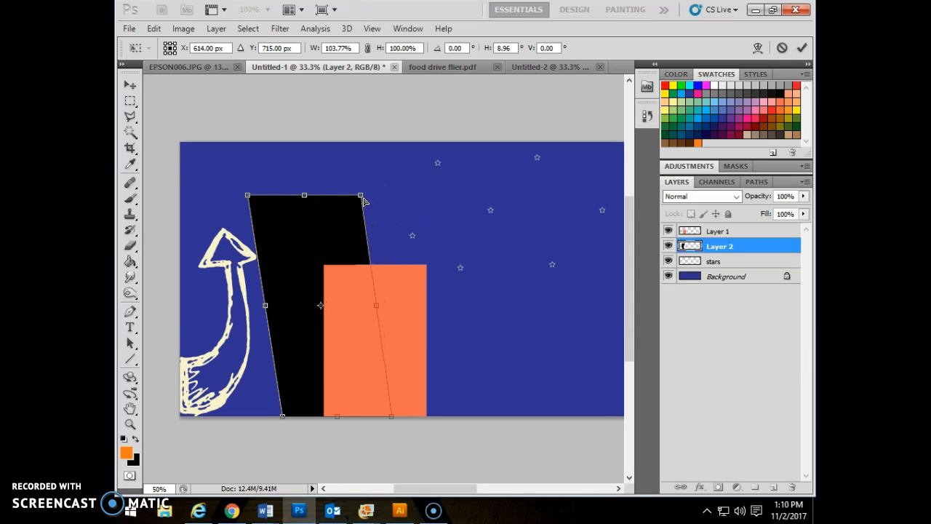
pyautogui.click(411, 221)
pyautogui.click(329, 253)
pyautogui.click(349, 243)
# Step: Switch back to Illustrator and cancel the pending second shear of the cloud
pyautogui.click(399, 510)
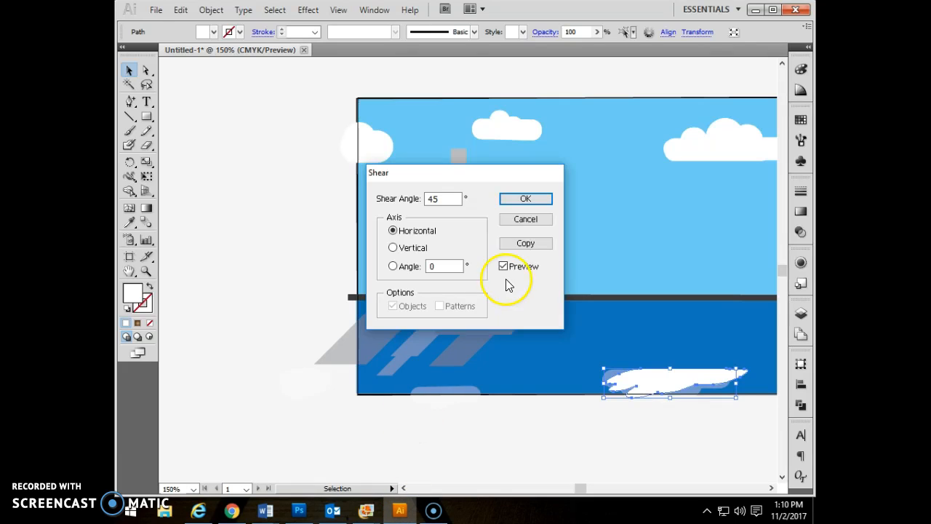
pyautogui.click(512, 219)
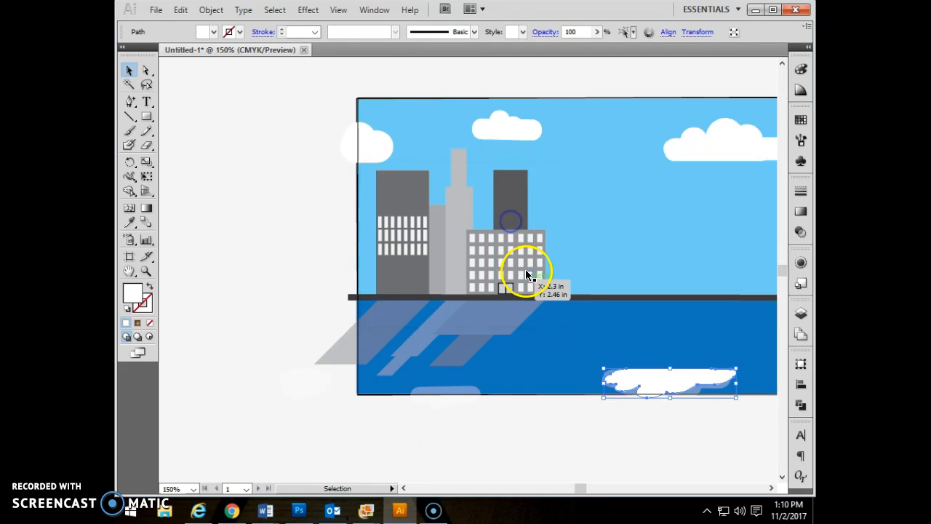
# Step: Draw a white, nearly square rectangle to the left of the sailboat, straddling the horizon line
pyautogui.moveTo(582, 494); pyautogui.dragTo(594, 490)
pyautogui.click(468, 327)
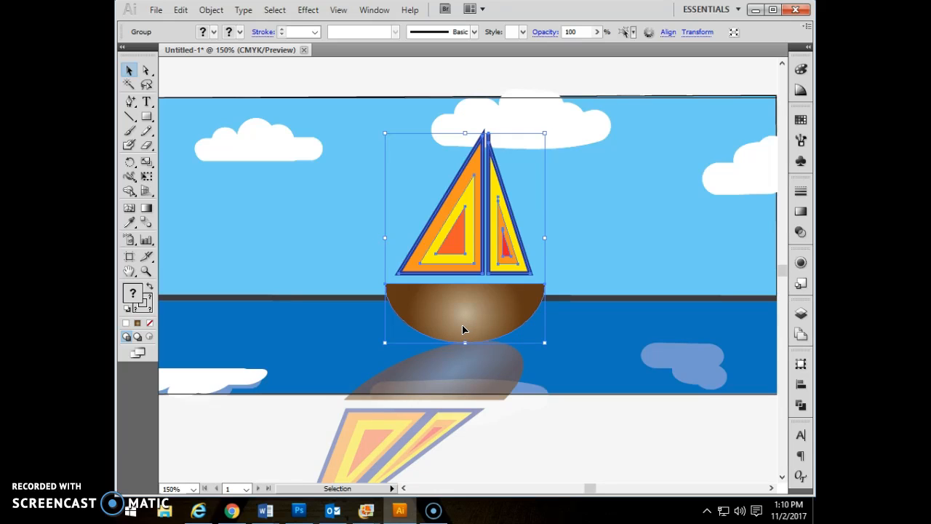
pyautogui.click(146, 117)
pyautogui.moveTo(197, 216); pyautogui.dragTo(323, 325)
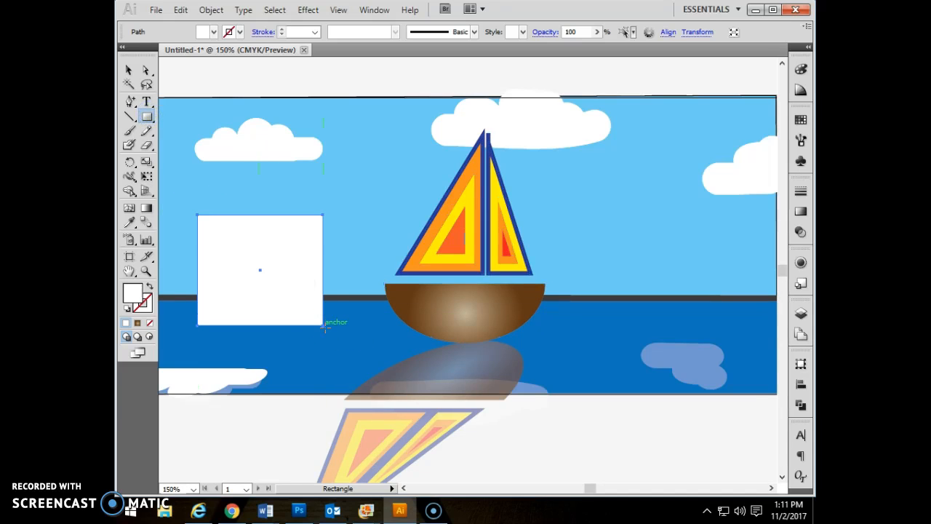
# Step: Fill the white rectangle beside the sailboat with a linear tan-to-brown gradient and shift the gradient's start inward from the rectangle's left edge
pyautogui.click(148, 208)
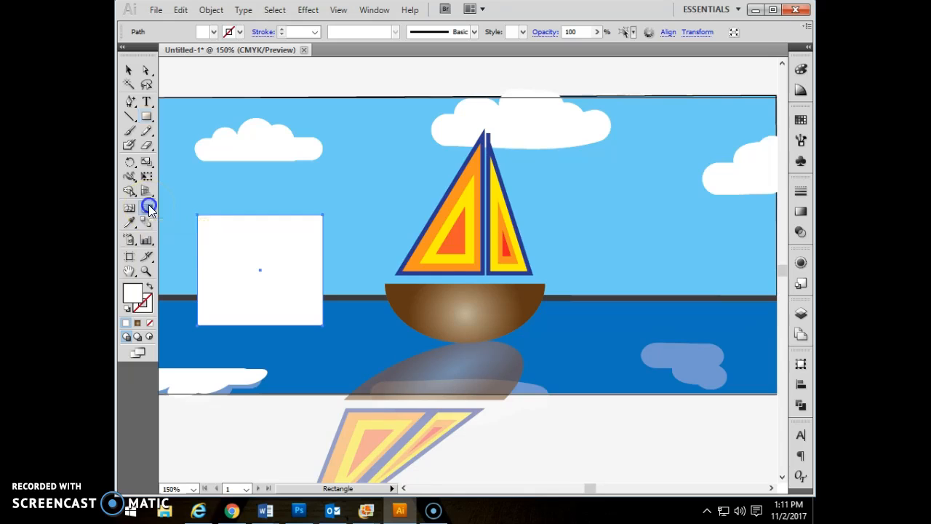
pyautogui.click(236, 223)
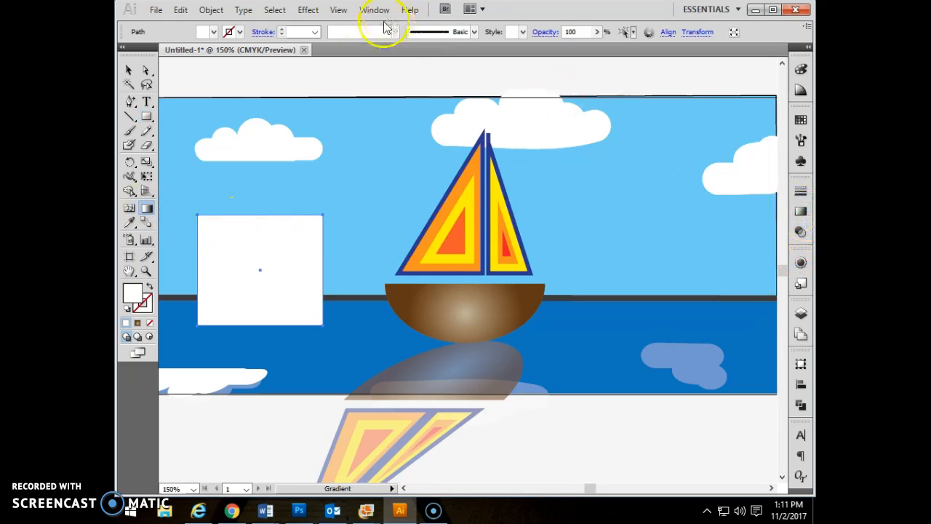
pyautogui.moveTo(194, 263); pyautogui.dragTo(327, 267)
pyautogui.moveTo(256, 251); pyautogui.dragTo(270, 281)
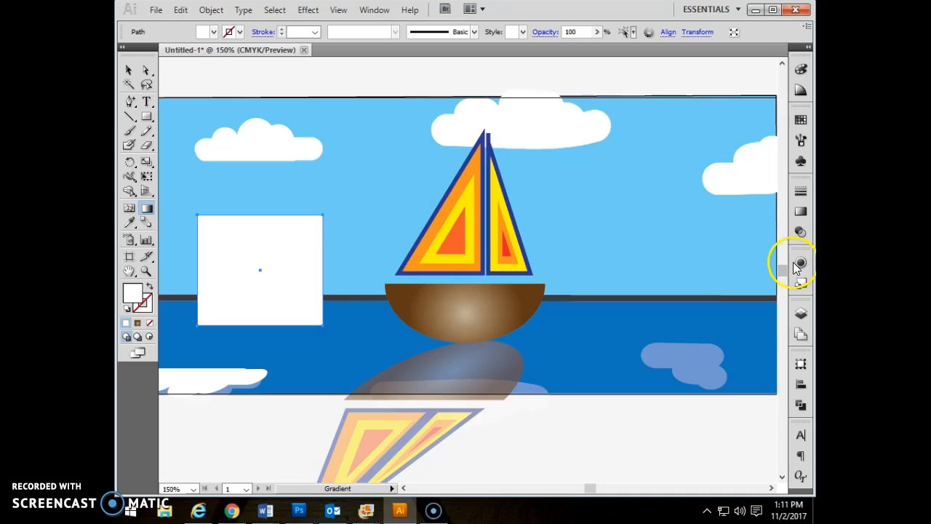
pyautogui.click(800, 210)
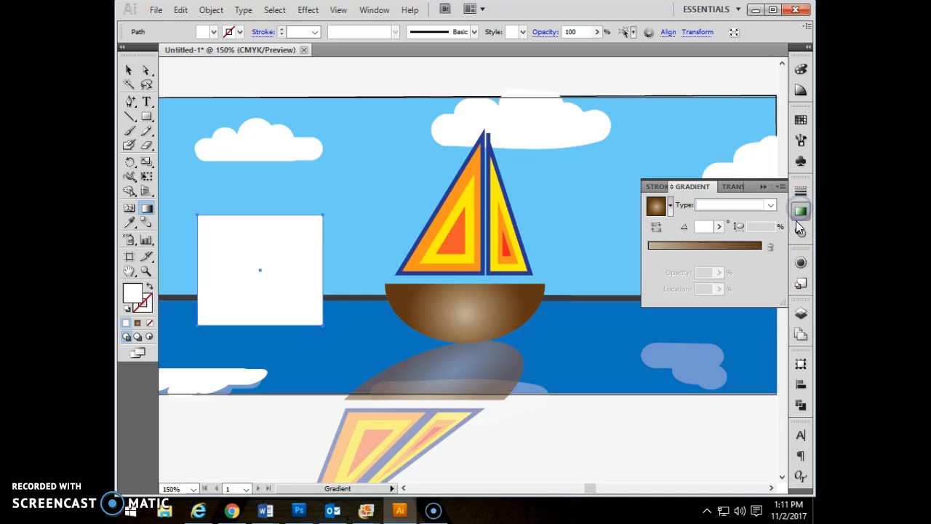
pyautogui.click(709, 206)
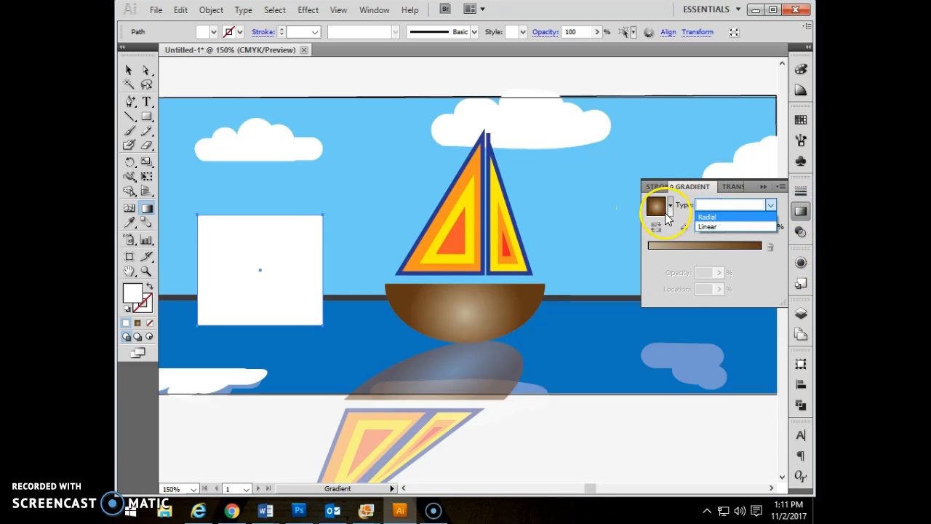
pyautogui.click(726, 228)
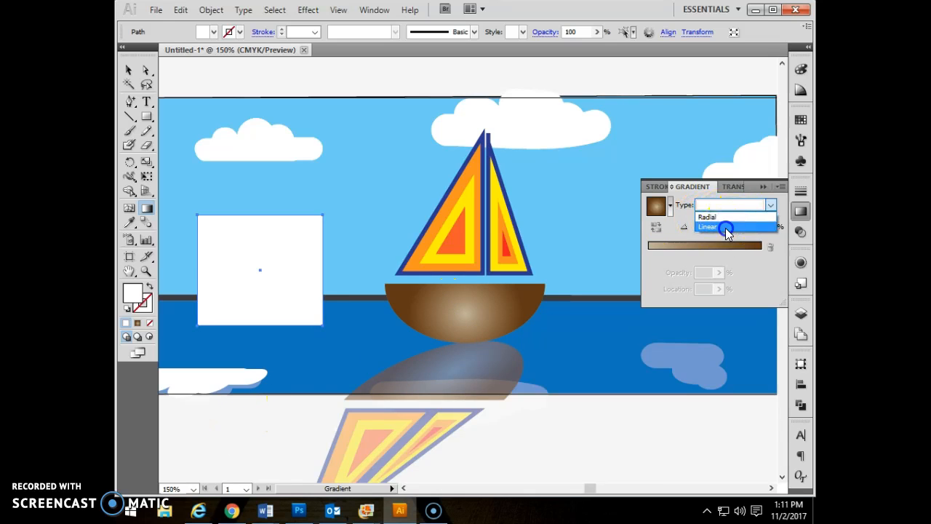
pyautogui.moveTo(196, 270); pyautogui.dragTo(240, 217)
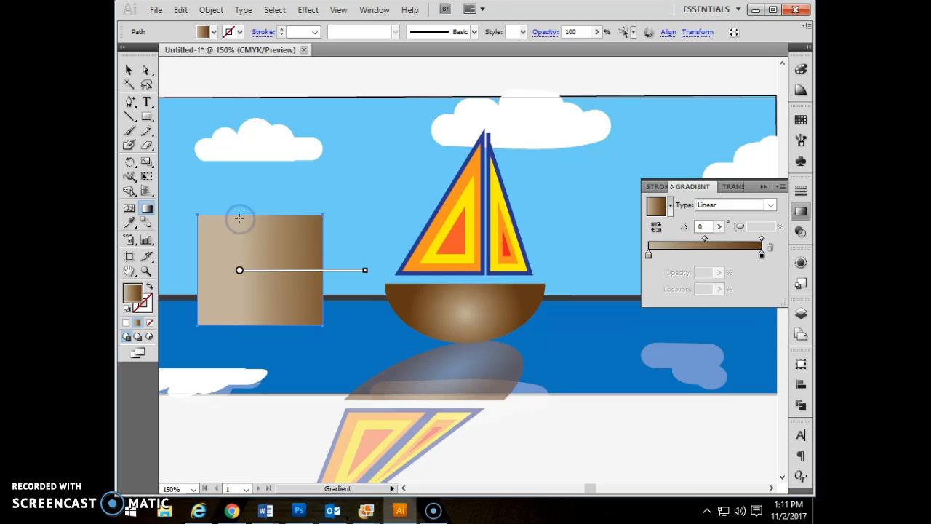
# Step: Give the gradient a black end stop with brown at the middle, and add an orange stop at about 28%
pyautogui.moveTo(361, 278); pyautogui.dragTo(308, 281)
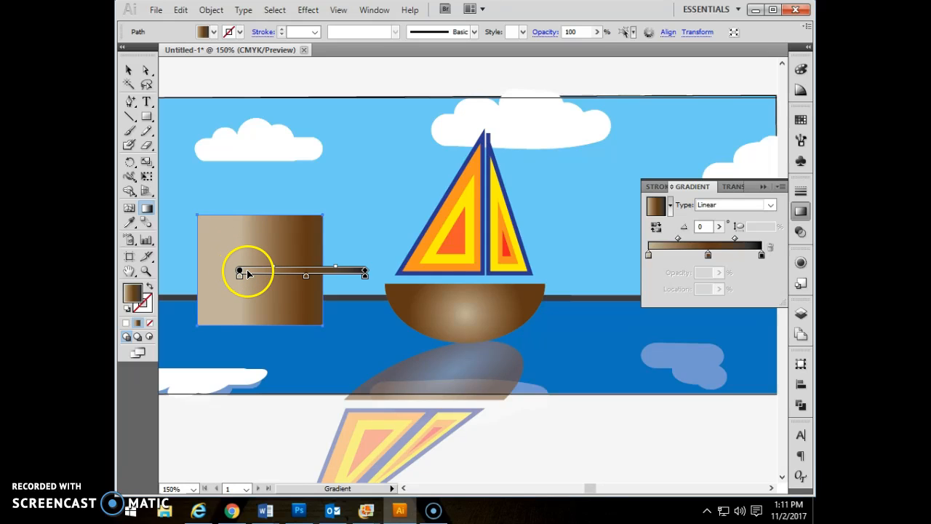
pyautogui.click(680, 253)
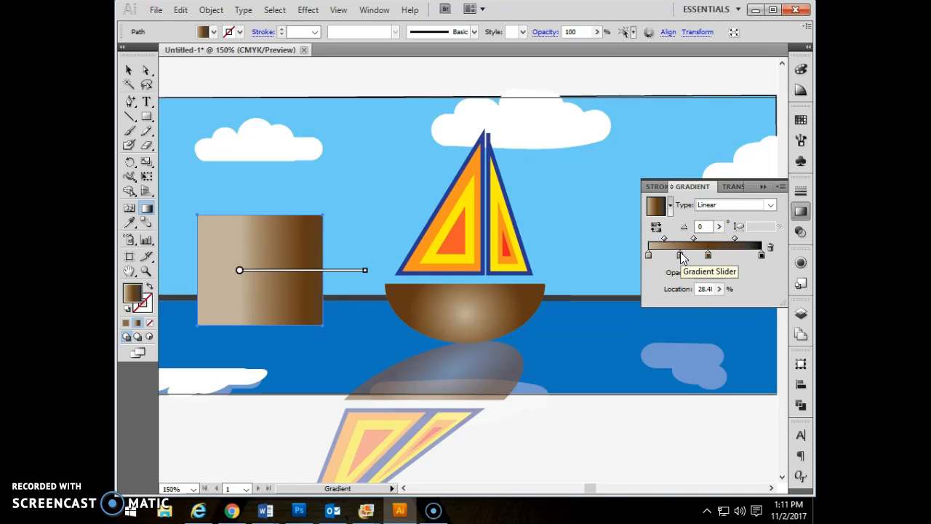
pyautogui.doubleClick(680, 254)
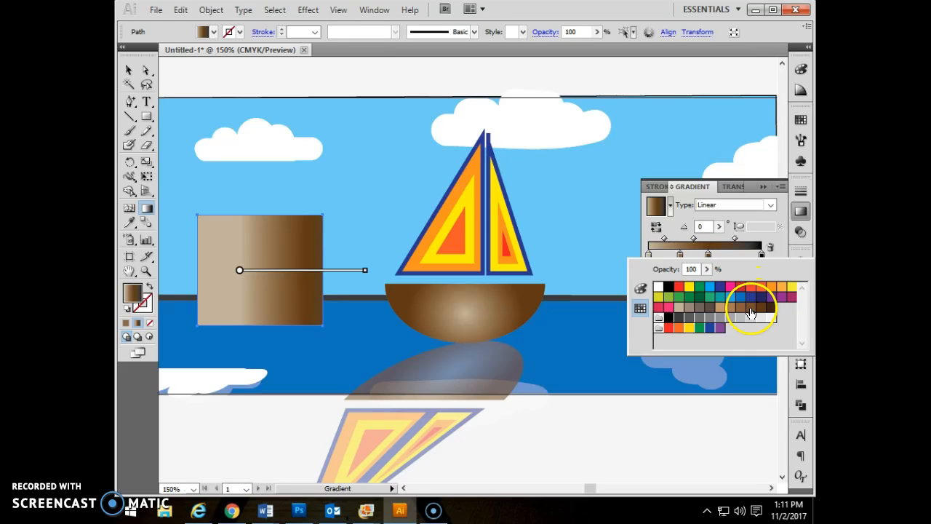
pyautogui.click(691, 289)
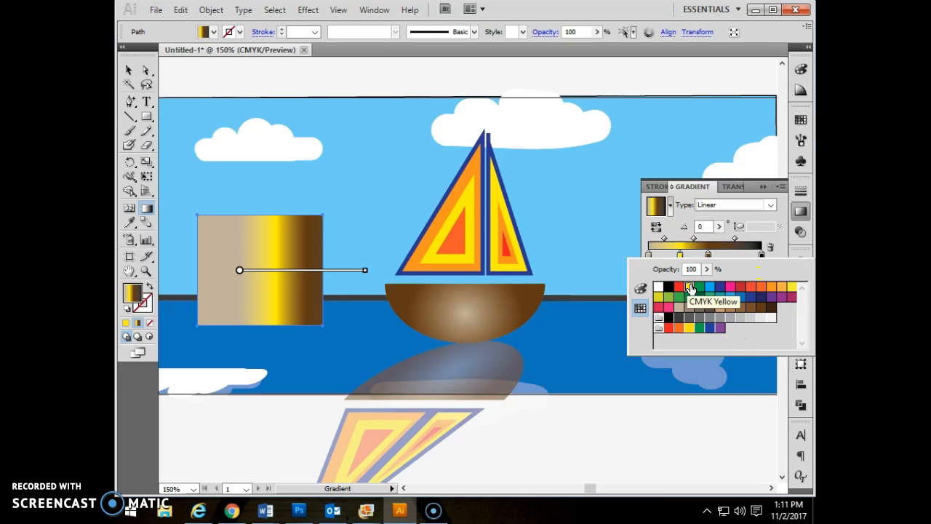
pyautogui.click(772, 290)
pyautogui.click(749, 298)
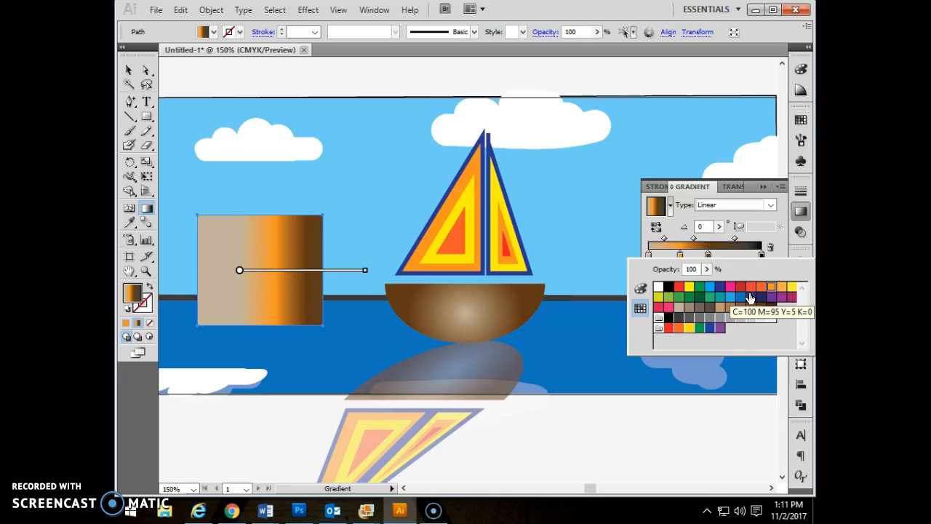
# Step: Move the gradient's brown stop to about 75% and shift the orange stop closer to the middle
pyautogui.click(708, 256)
pyautogui.moveTo(709, 257); pyautogui.dragTo(734, 256)
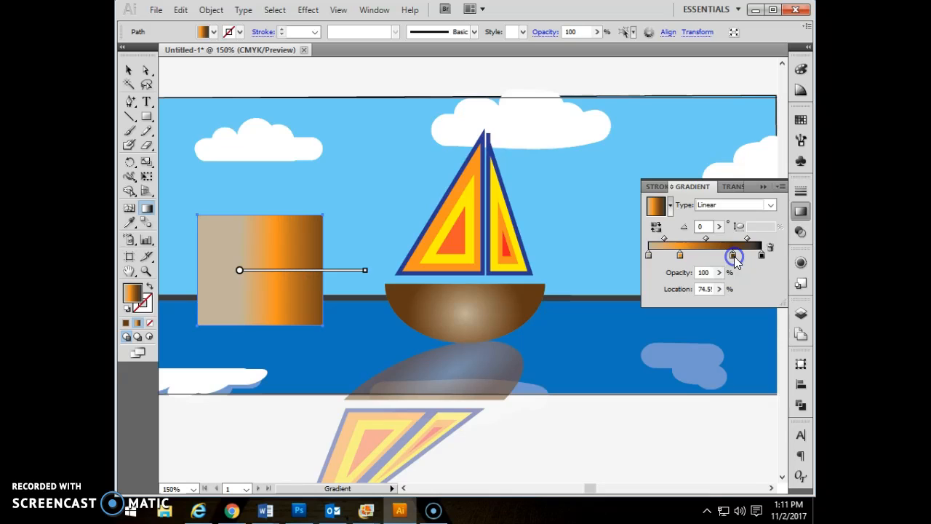
pyautogui.moveTo(677, 256); pyautogui.dragTo(672, 255)
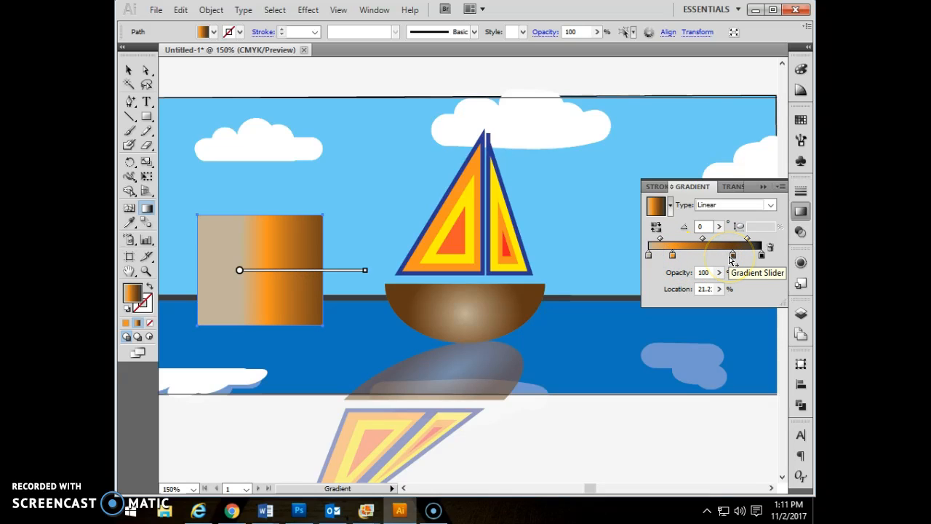
pyautogui.moveTo(678, 256); pyautogui.dragTo(684, 256)
# Step: Rotate the rectangle's gradient to about 90° and place its tan starting point at the lower edge
pyautogui.click(240, 271)
pyautogui.moveTo(241, 271)
pyautogui.mouseDown()
pyautogui.moveTo(206, 272)
pyautogui.moveTo(260, 281)
pyautogui.mouseUp()
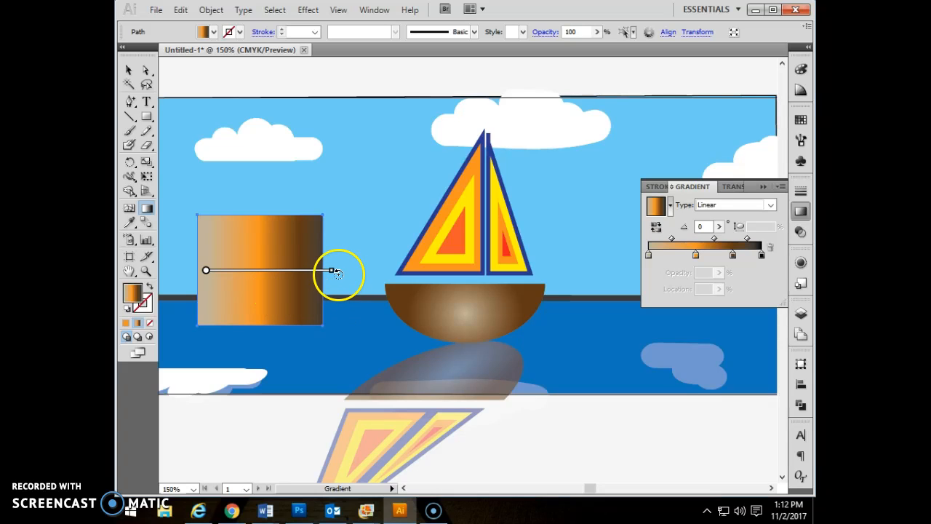
pyautogui.moveTo(336, 269)
pyautogui.mouseDown()
pyautogui.moveTo(305, 150)
pyautogui.moveTo(241, 118)
pyautogui.moveTo(197, 112)
pyautogui.moveTo(207, 117)
pyautogui.mouseUp()
pyautogui.moveTo(266, 275)
pyautogui.mouseDown()
pyautogui.moveTo(261, 268)
pyautogui.moveTo(260, 326)
pyautogui.mouseUp()
pyautogui.click(281, 313)
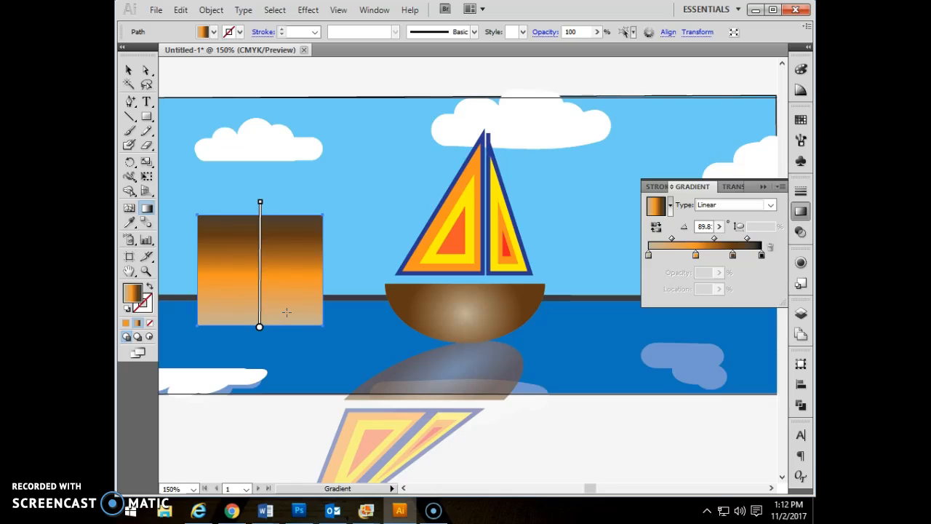
pyautogui.click(298, 328)
# Step: Switch to Photoshop, apply the pending skew, and place a duplicate of Layer 2's black shape to the right of the original
pyautogui.click(299, 511)
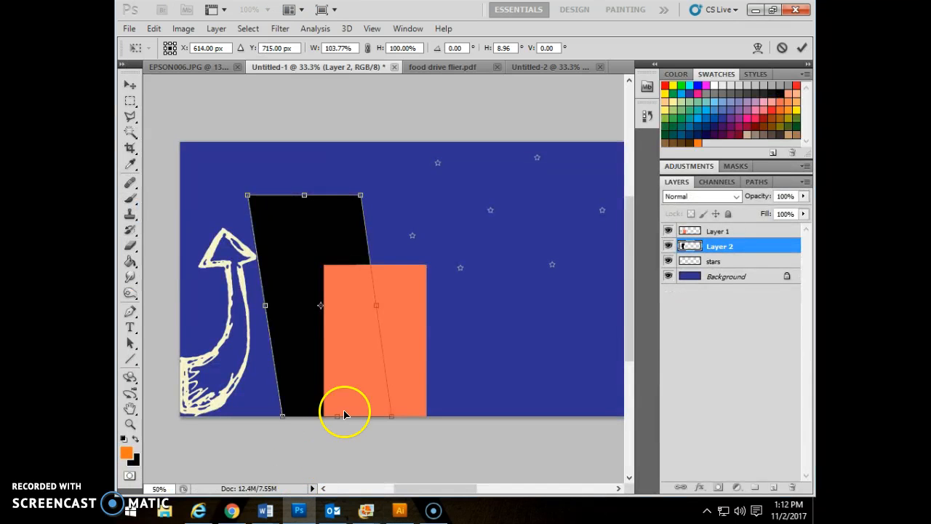
pyautogui.doubleClick(291, 205)
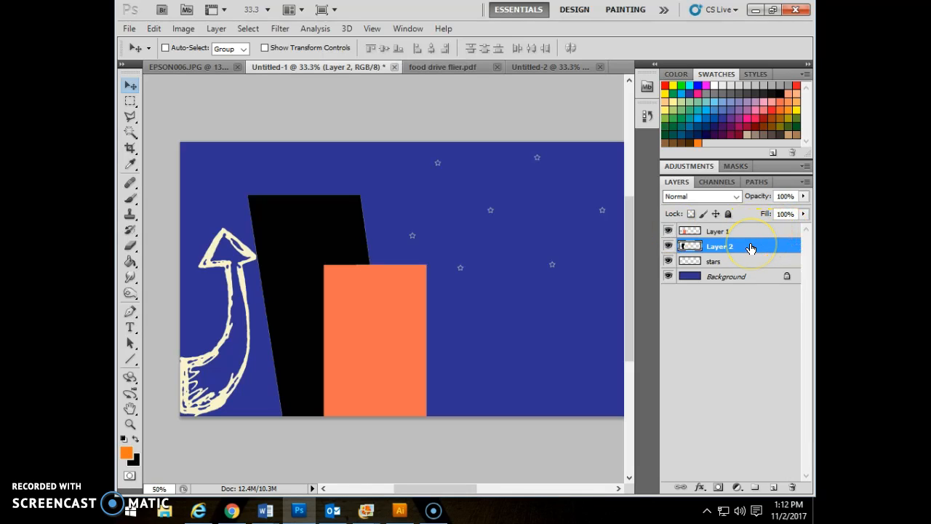
pyautogui.hotkey('ctrl', 'j')
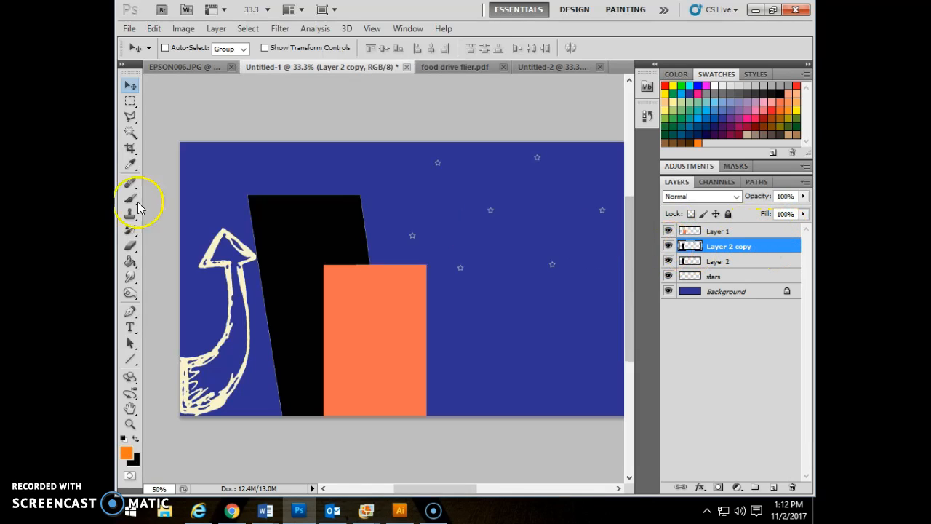
pyautogui.moveTo(278, 214); pyautogui.dragTo(401, 219)
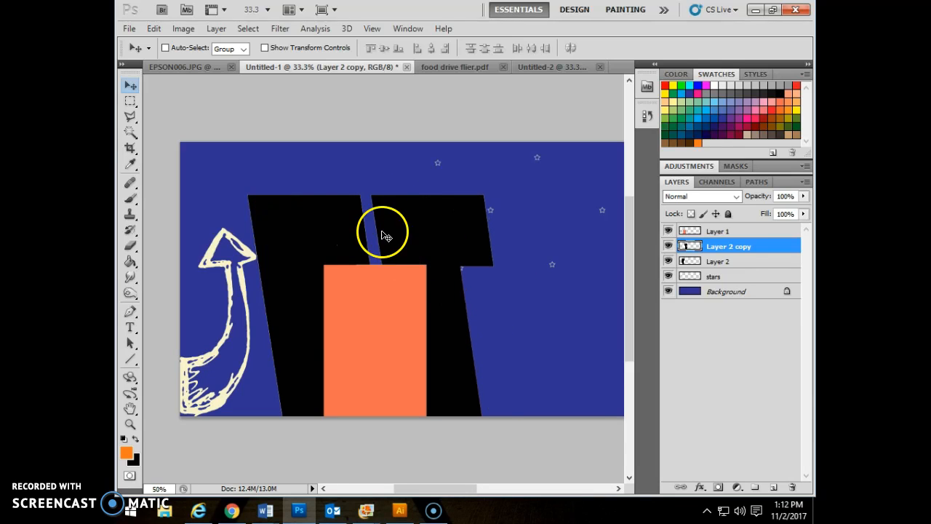
# Step: Flip the duplicated black shape horizontally and move it farther right, clear of the orange rectangle
pyautogui.click(154, 29)
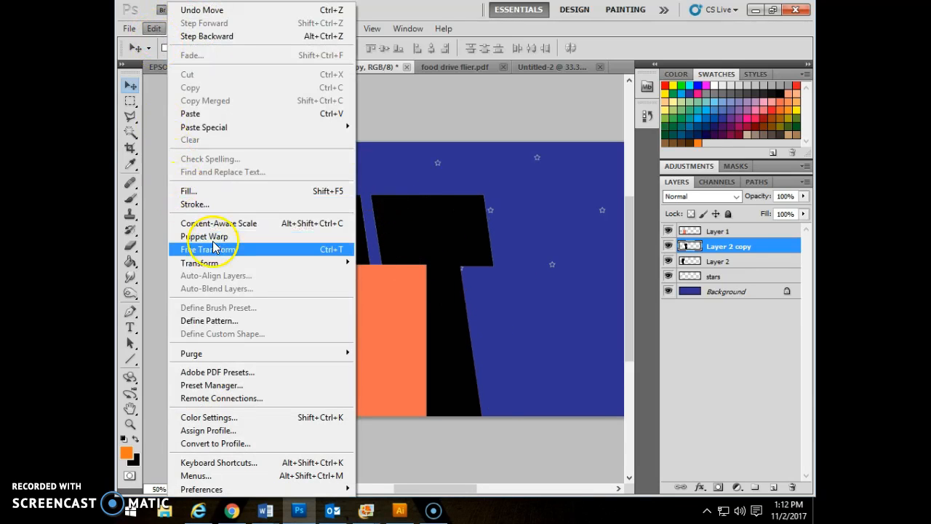
pyautogui.moveTo(232, 262)
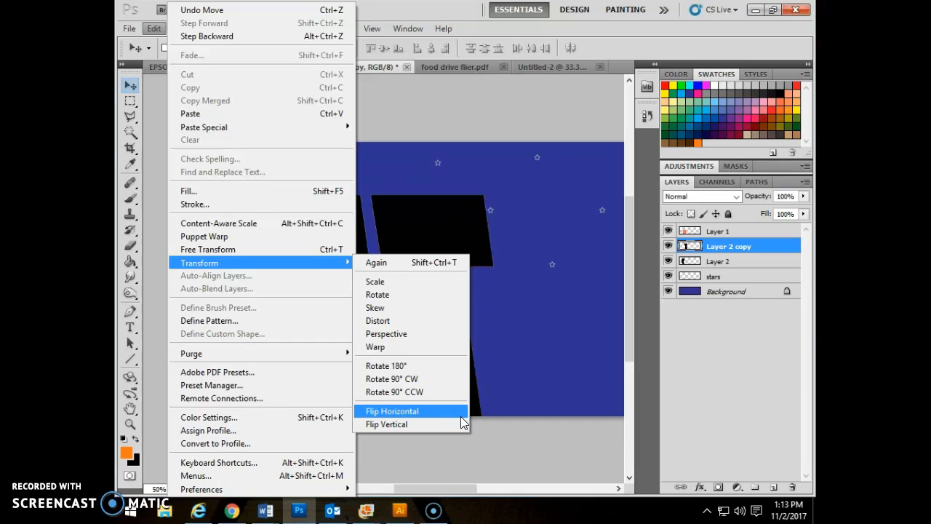
pyautogui.click(460, 416)
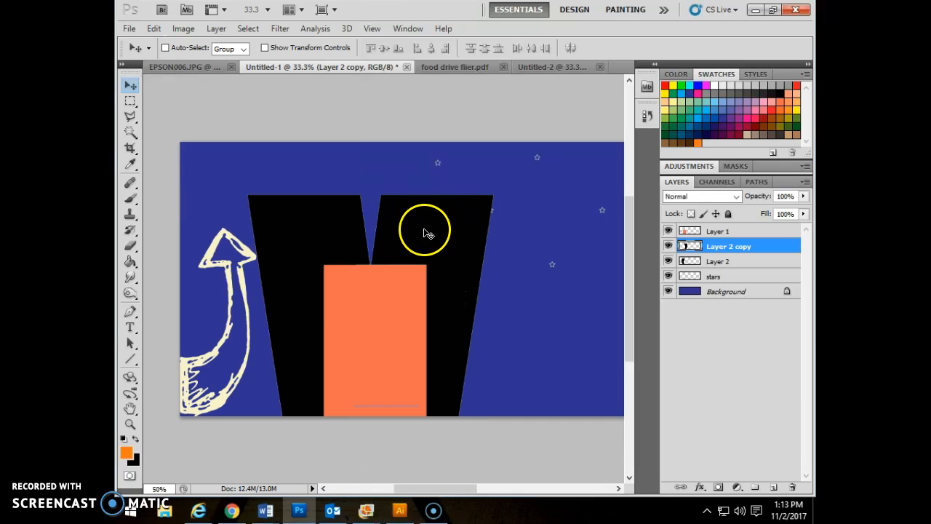
pyautogui.moveTo(429, 229); pyautogui.dragTo(520, 229)
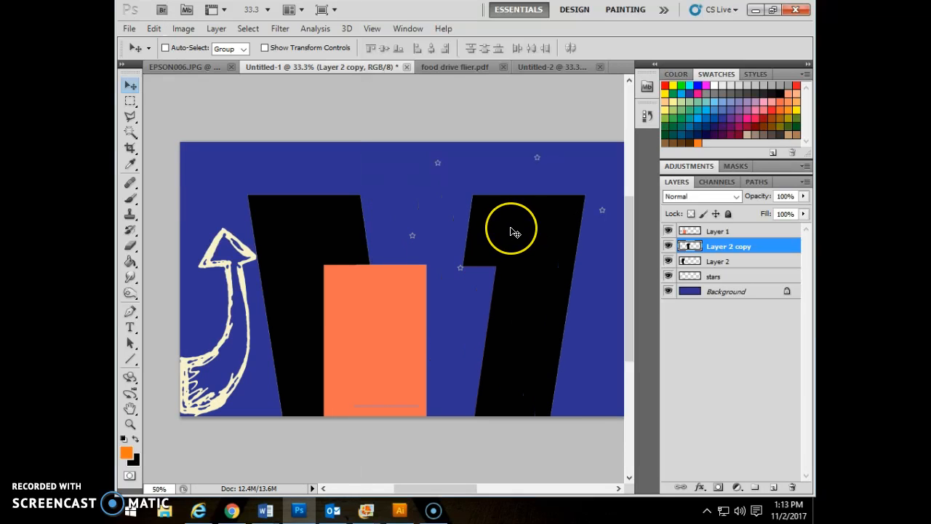